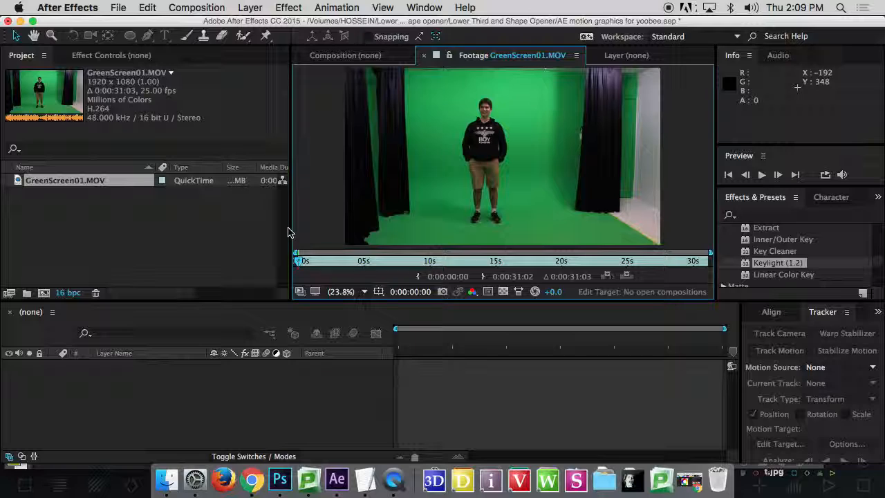
# - Set the in point of the GreenScreen01.MOV footage to 0:00:07:17
pyautogui.moveTo(304, 261); pyautogui.dragTo(410, 274)
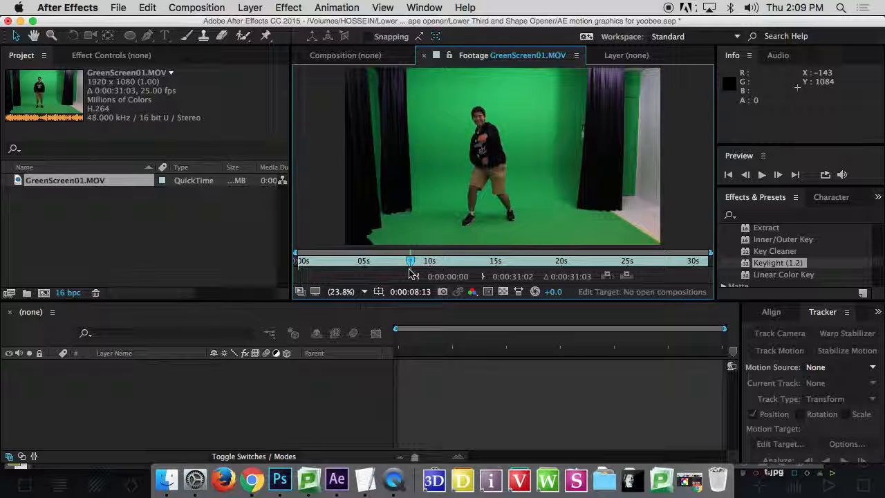
pyautogui.moveTo(410, 267)
pyautogui.mouseDown()
pyautogui.moveTo(390, 269)
pyautogui.moveTo(399, 271)
pyautogui.mouseUp()
pyautogui.click(418, 277)
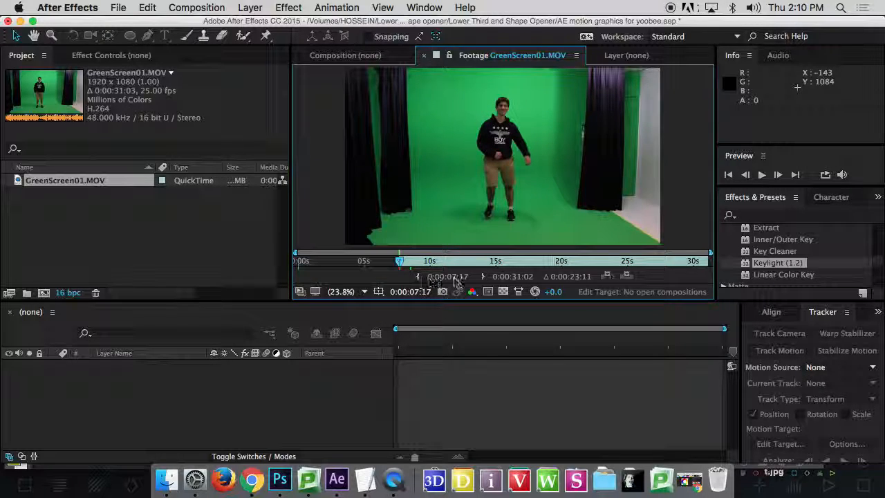
# - Trim the GreenScreen01.MOV footage to 0:00:20:01 through 0:00:28:08 and create a composition from it
pyautogui.moveTo(456, 268); pyautogui.dragTo(534, 266)
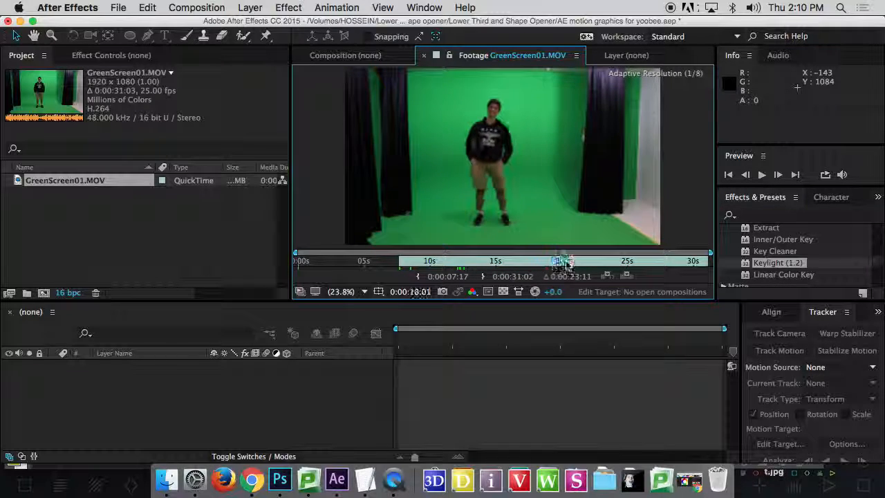
pyautogui.moveTo(600, 266); pyautogui.dragTo(678, 259)
pyautogui.click(417, 276)
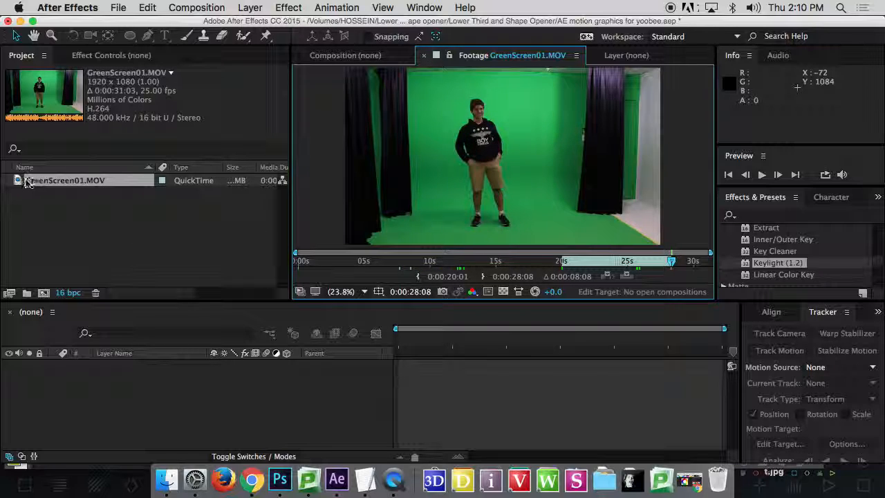
pyautogui.moveTo(18, 181); pyautogui.dragTo(43, 294)
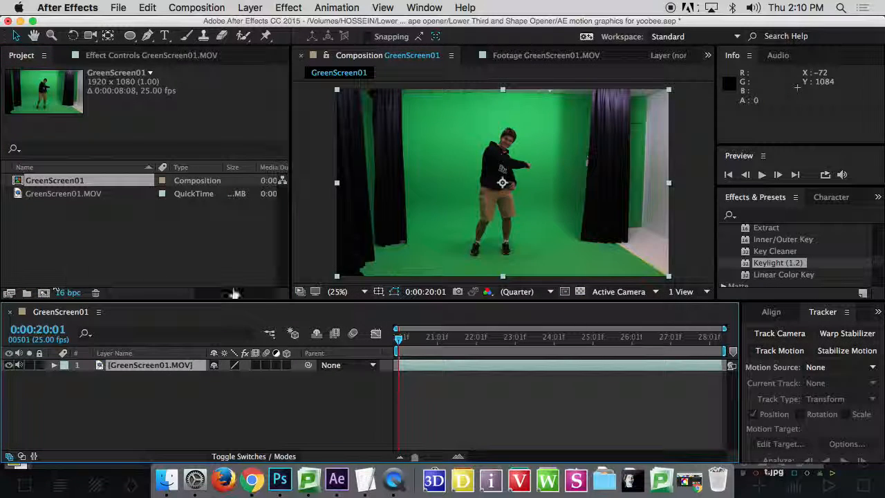
# - At 0:00:26:01, draw a closed eight-point Pen mask around the person, excluding the curtains and studio edges
pyautogui.moveTo(403, 344); pyautogui.dragTo(628, 360)
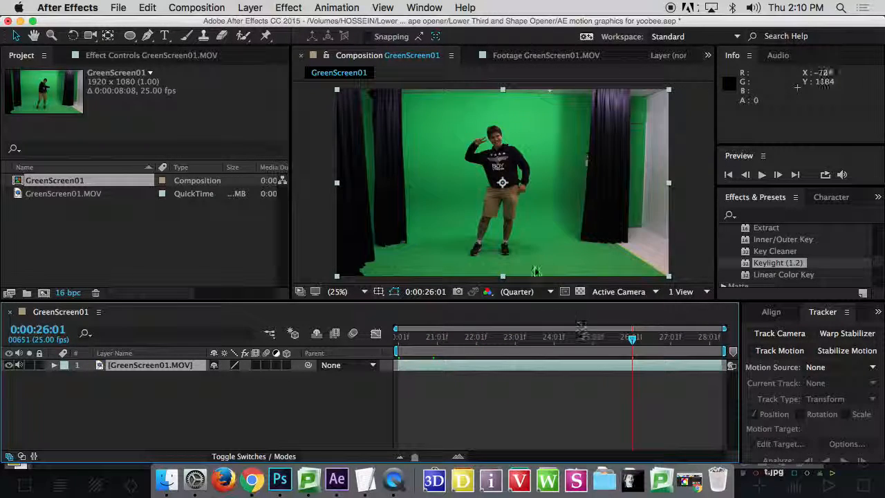
pyautogui.moveTo(513, 235); pyautogui.dragTo(503, 215)
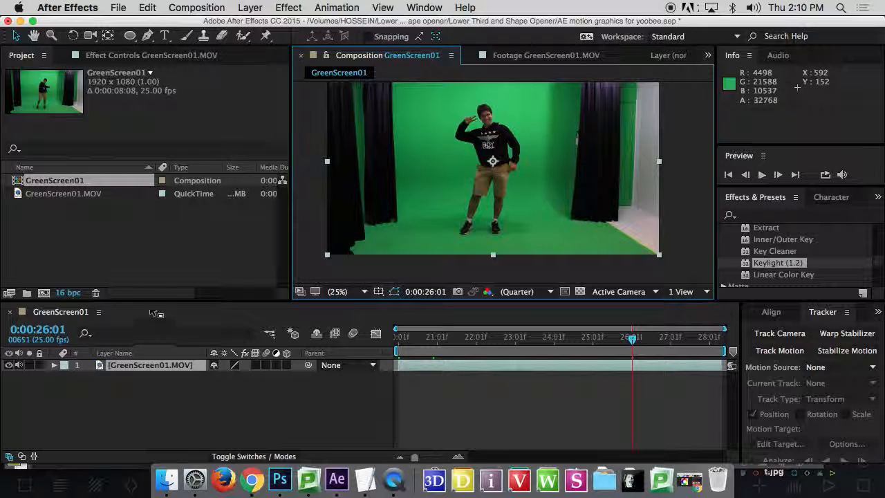
pyautogui.click(148, 38)
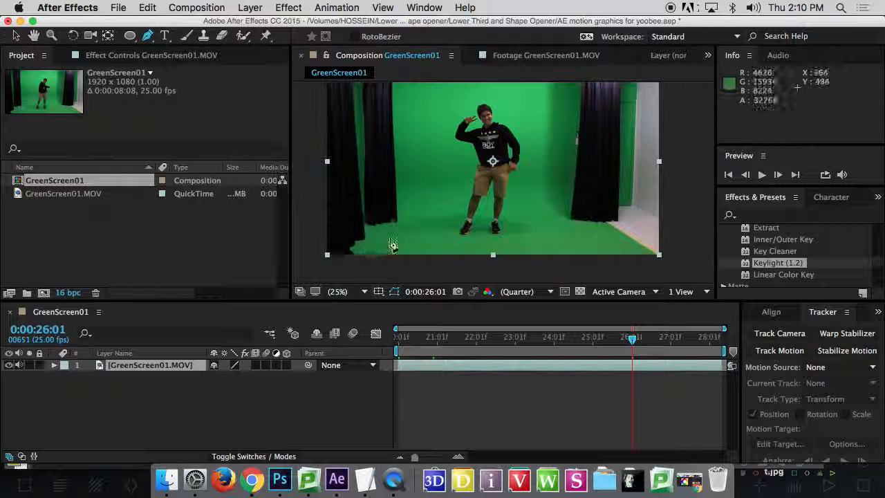
pyautogui.click(433, 242)
pyautogui.click(423, 212)
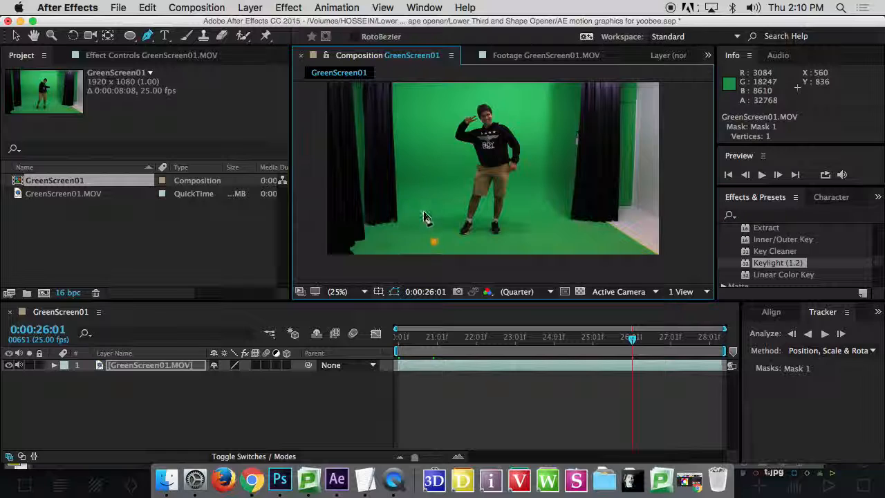
pyautogui.click(431, 148)
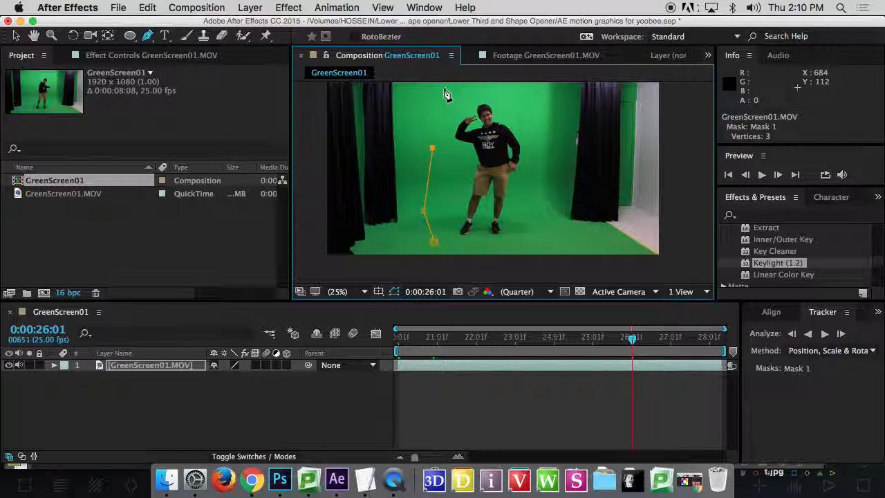
pyautogui.click(537, 143)
pyautogui.click(533, 195)
pyautogui.click(538, 238)
pyautogui.click(435, 243)
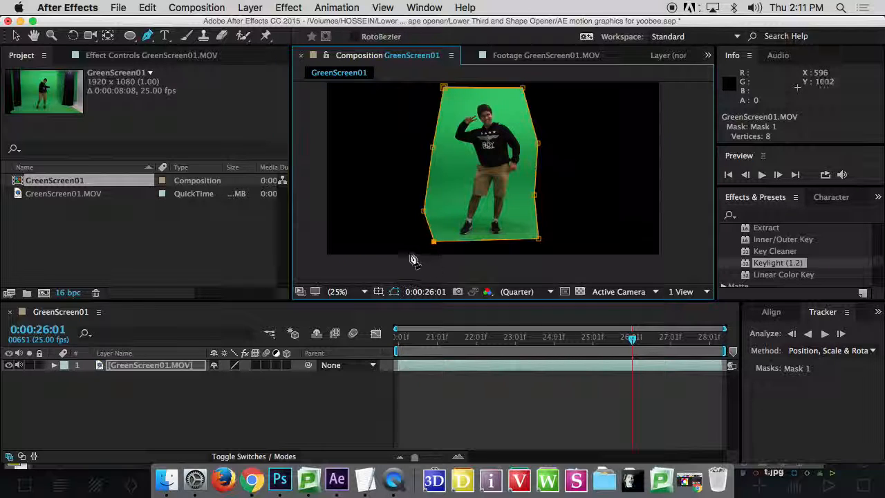
# - Check the mask along the clip and move its upper side points outward to enclose the person's outstretched arms
pyautogui.moveTo(423, 345); pyautogui.dragTo(399, 349)
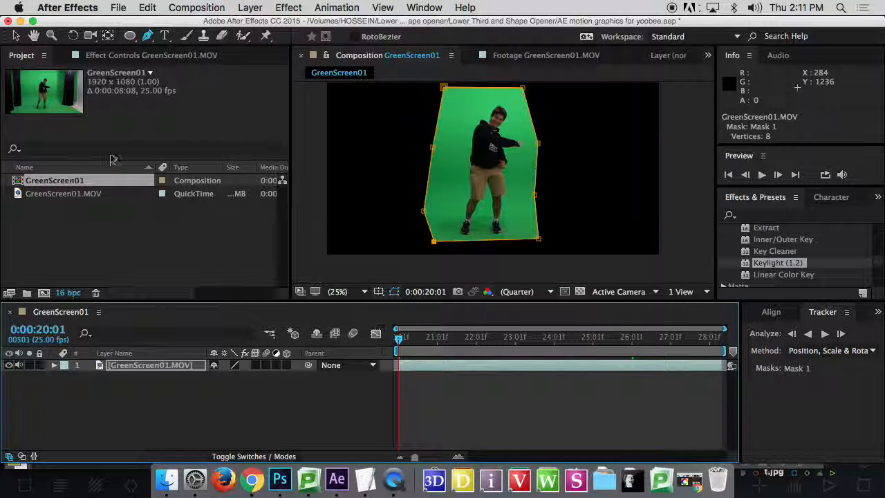
pyautogui.click(16, 34)
pyautogui.moveTo(403, 350); pyautogui.dragTo(474, 346)
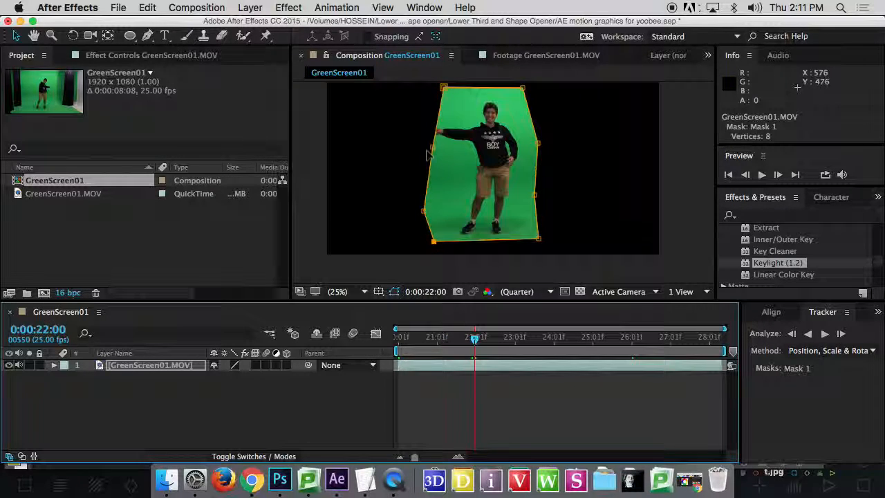
pyautogui.moveTo(433, 148); pyautogui.dragTo(419, 137)
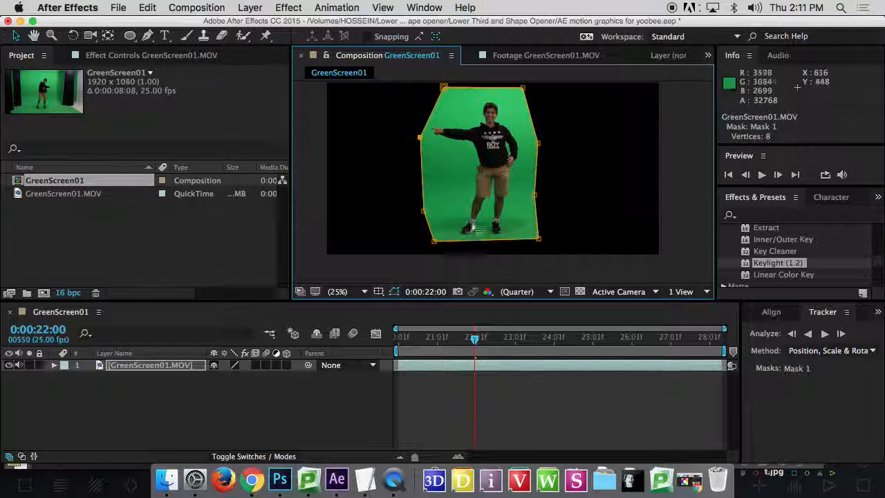
pyautogui.moveTo(474, 340); pyautogui.dragTo(561, 341)
pyautogui.moveTo(542, 144); pyautogui.dragTo(557, 139)
pyautogui.moveTo(569, 342); pyautogui.dragTo(738, 345)
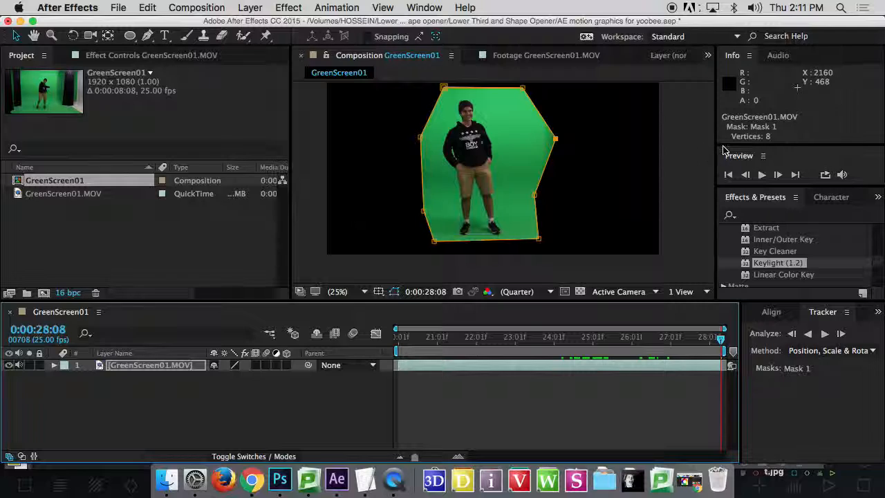
# - Apply the Keylight (1.2) keying effect to the masked footage and sample the green backdrop as its Screen Colour
pyautogui.scroll(10, 780, 267)
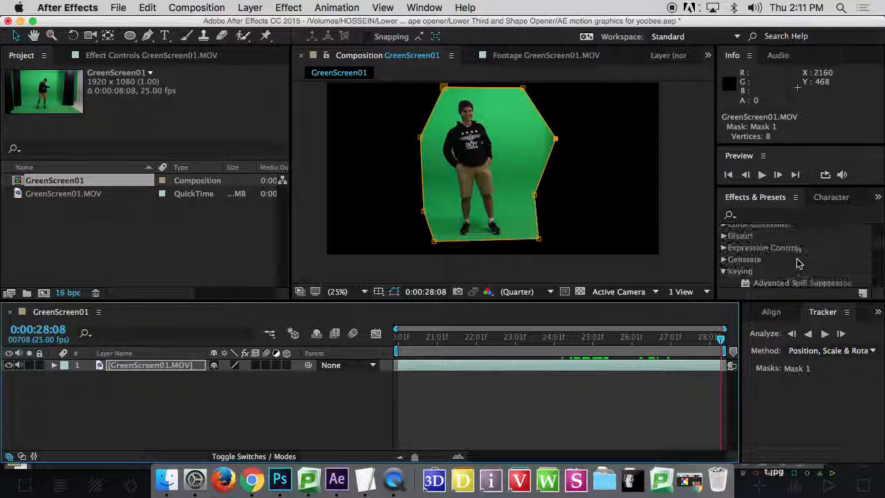
pyautogui.scroll(-2, 759, 251)
pyautogui.scroll(-3, 741, 268)
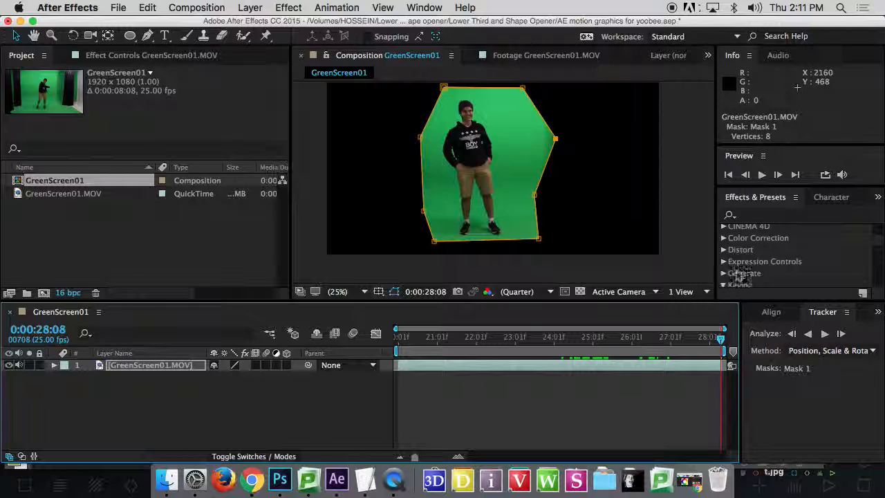
pyautogui.click(723, 274)
pyautogui.scroll(1, 749, 206)
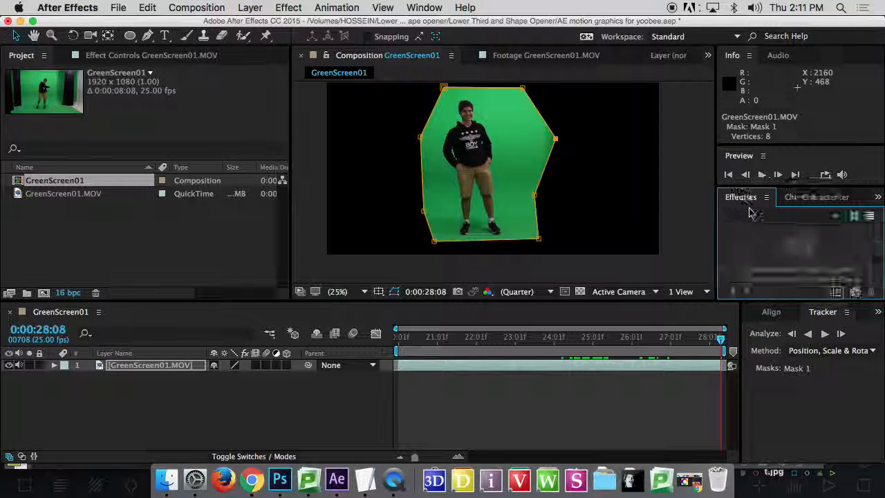
pyautogui.click(801, 198)
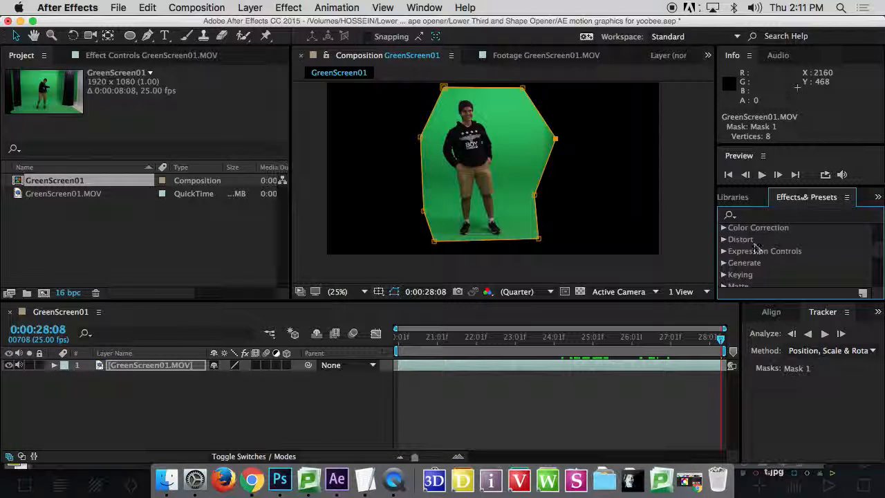
pyautogui.click(723, 274)
pyautogui.scroll(-5, 775, 259)
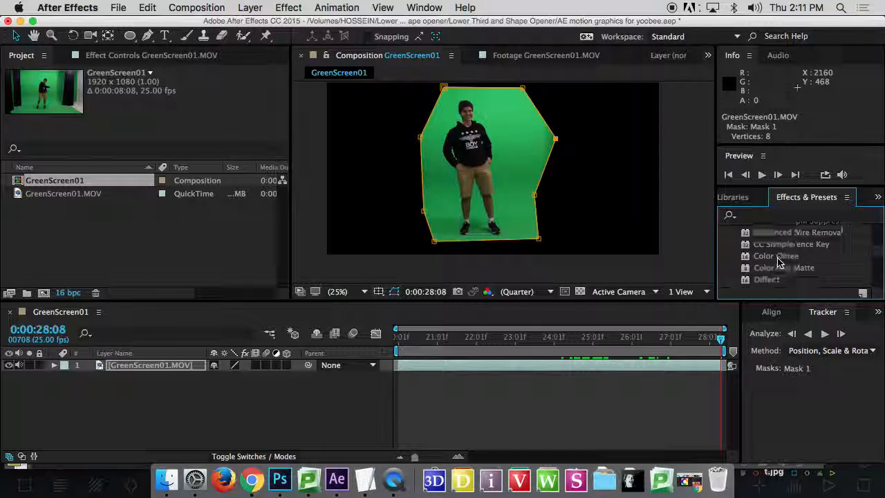
pyautogui.scroll(-2, 780, 263)
pyautogui.click(790, 263)
pyautogui.moveTo(773, 269); pyautogui.dragTo(509, 177)
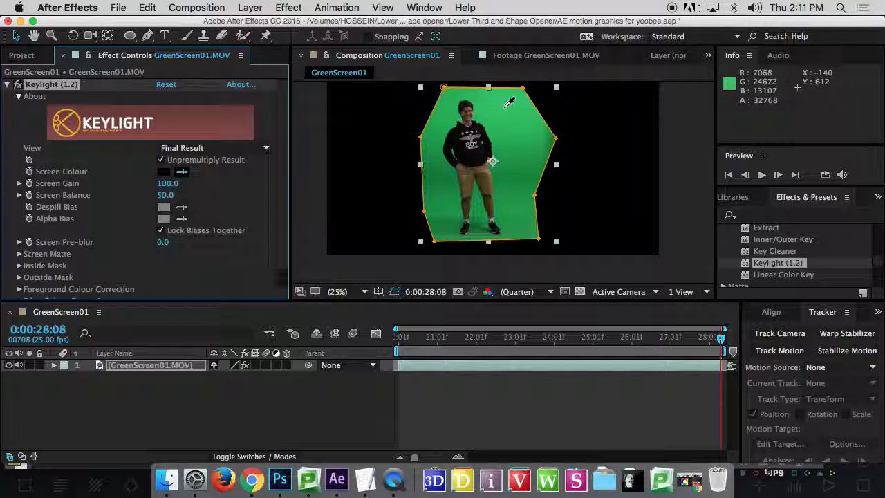
pyautogui.click(522, 184)
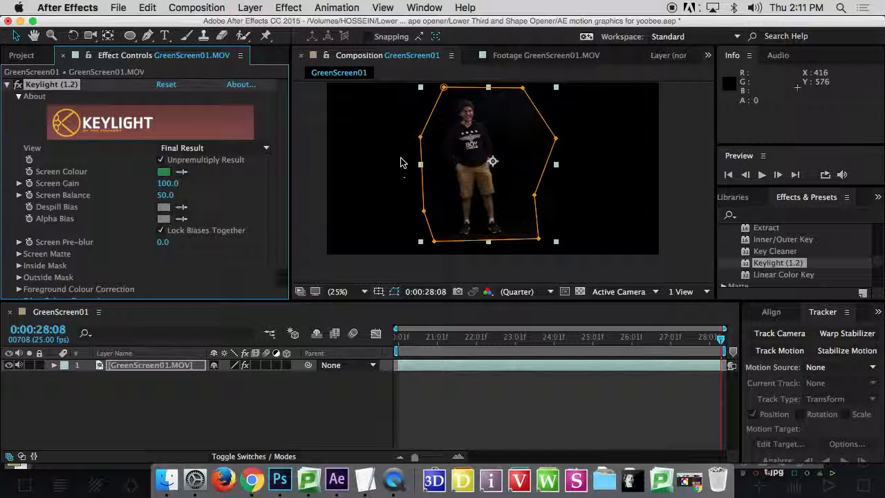
# - Switch the Keylight view to Screen Matte and set Screen Gain to 106.8
pyautogui.click(238, 153)
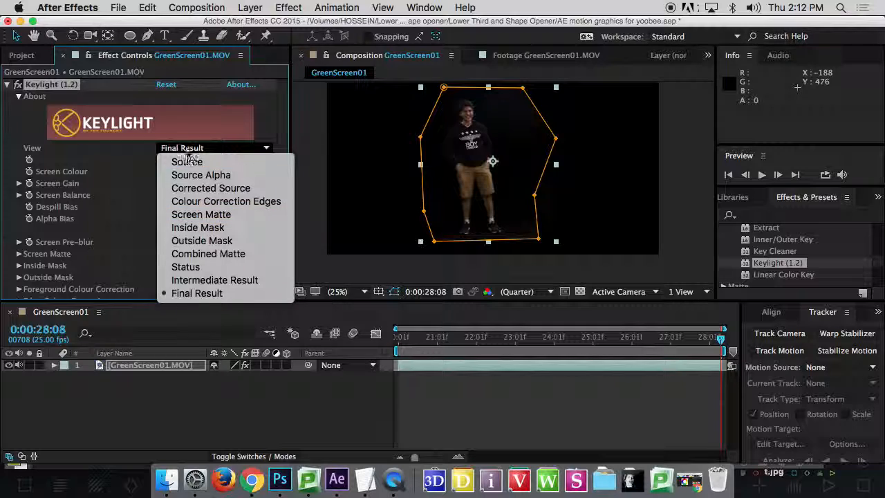
pyautogui.click(203, 215)
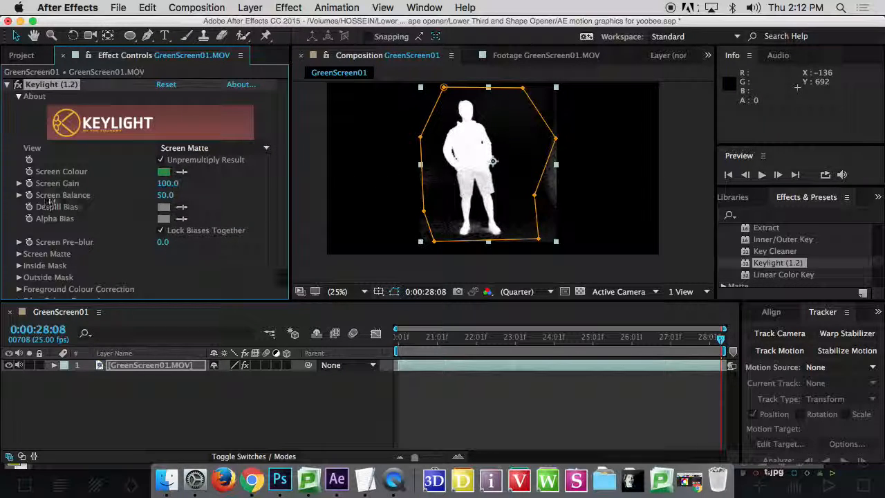
pyautogui.click(19, 183)
pyautogui.moveTo(148, 200); pyautogui.dragTo(157, 209)
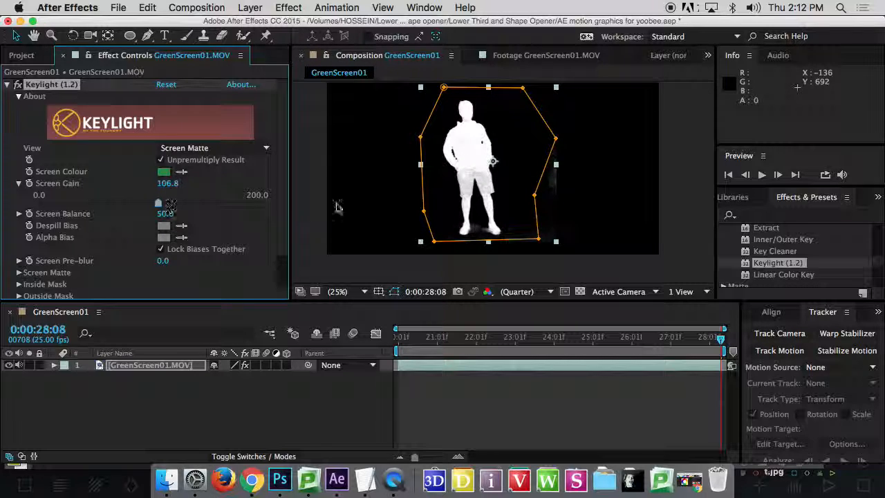
# - Inspect the matte around the legs up close and set Keylight's Screen Balance to 45.4
pyautogui.scroll(1, 441, 172)
pyautogui.moveTo(453, 175); pyautogui.dragTo(471, 155)
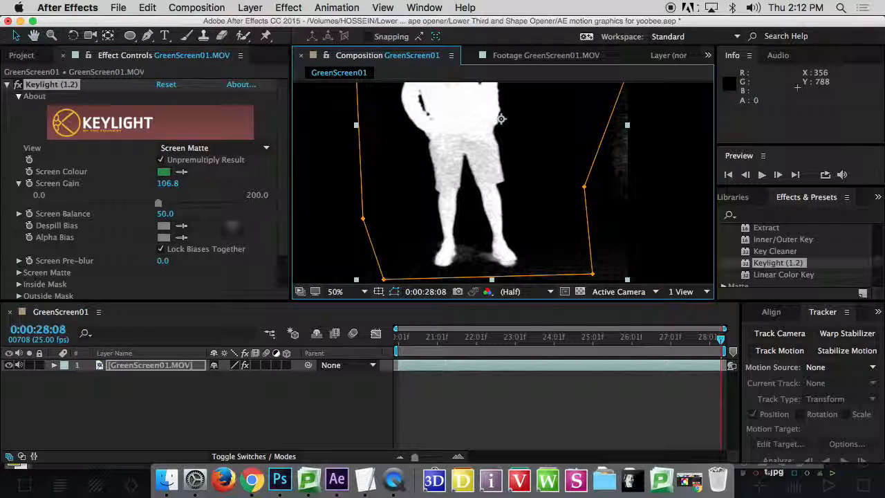
pyautogui.click(18, 216)
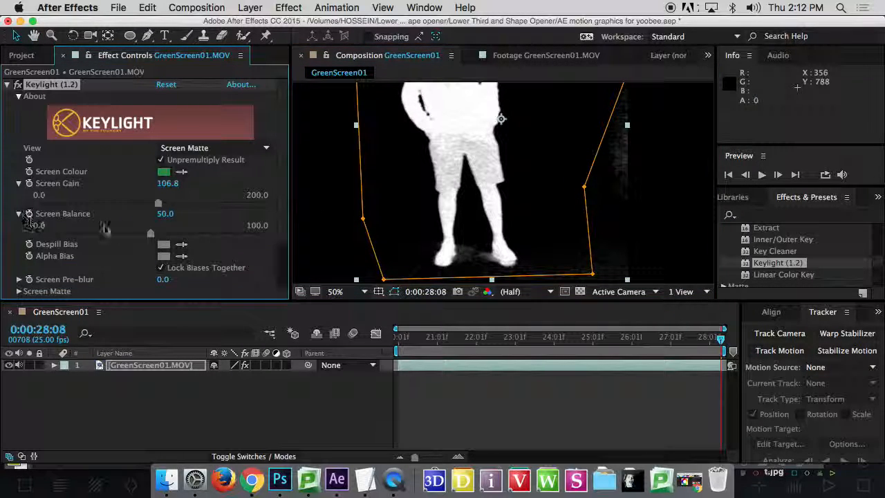
pyautogui.click(145, 235)
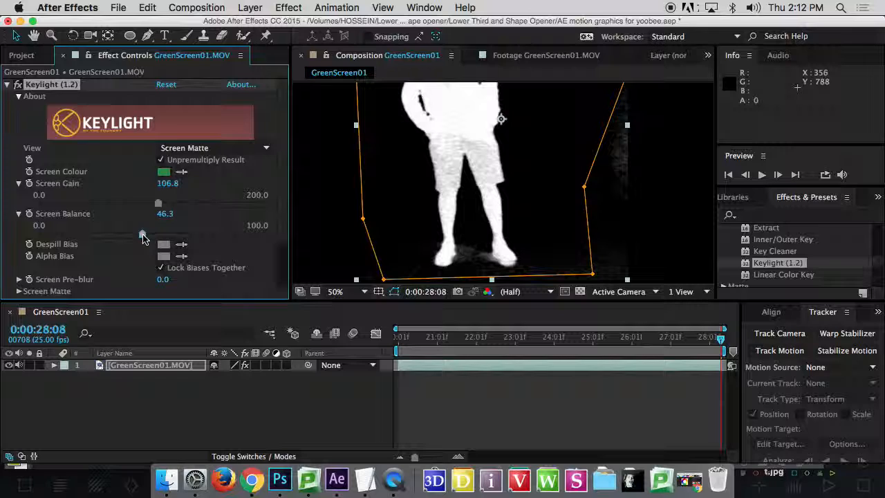
# - Set Clip White to 85 in Keylight's Screen Matte settings to solidify the person's silhouette
pyautogui.scroll(-3, 104, 242)
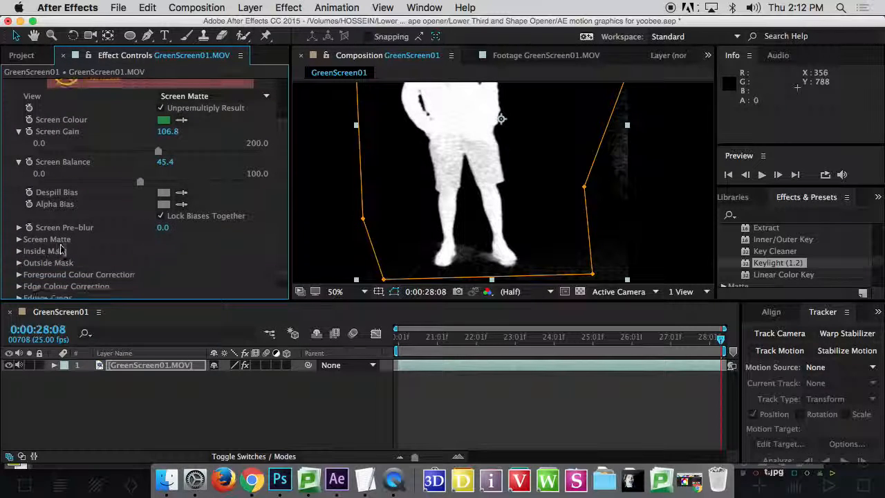
pyautogui.click(19, 239)
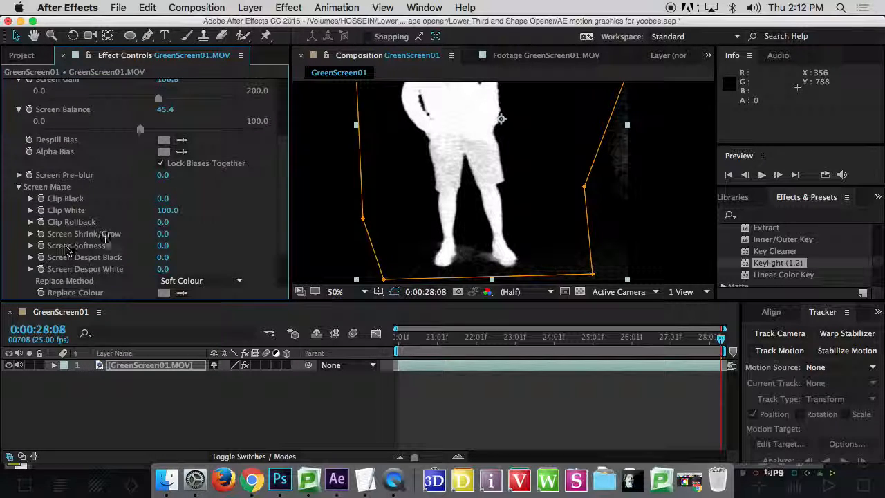
pyautogui.moveTo(170, 215); pyautogui.dragTo(160, 214)
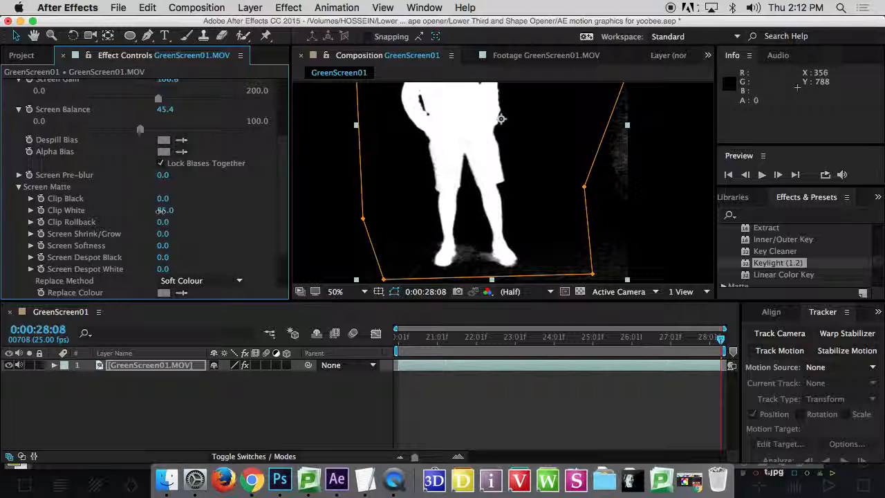
pyautogui.scroll(-2, 347, 141)
pyautogui.scroll(1, 347, 141)
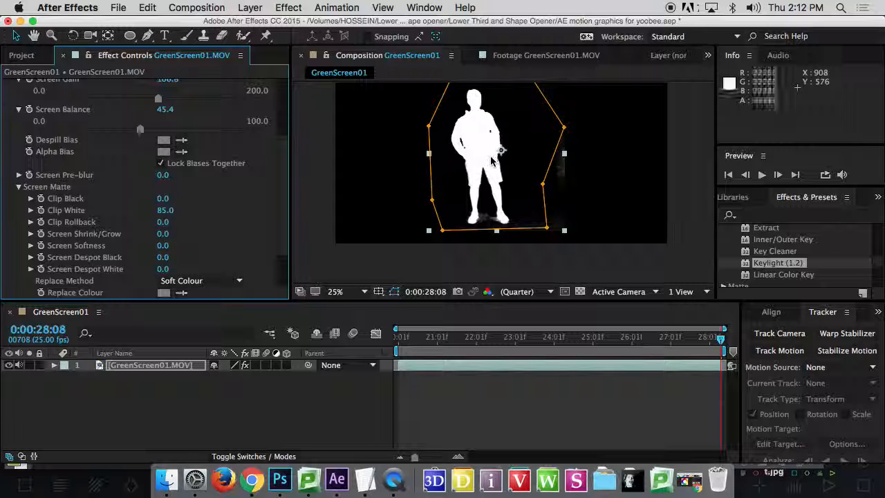
# - Collapse the Screen Matte group and the Keylight (1.2) effect's settings
pyautogui.click(19, 187)
pyautogui.scroll(4, 92, 140)
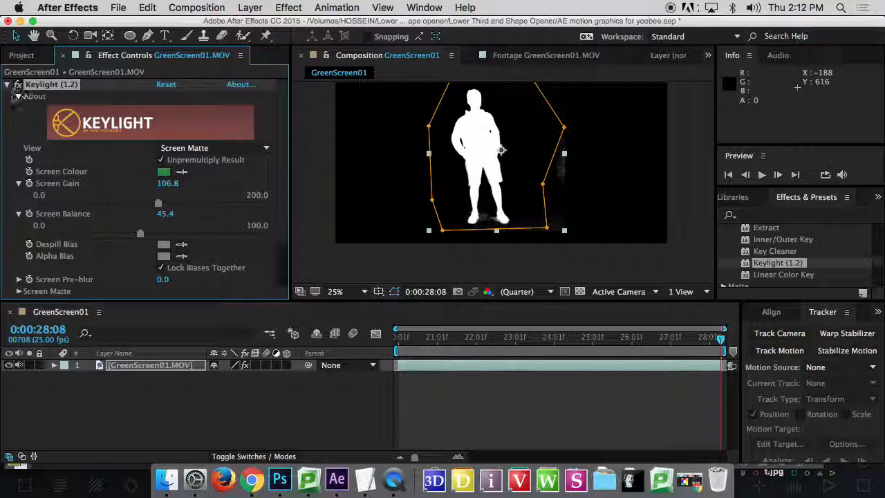
pyautogui.click(7, 84)
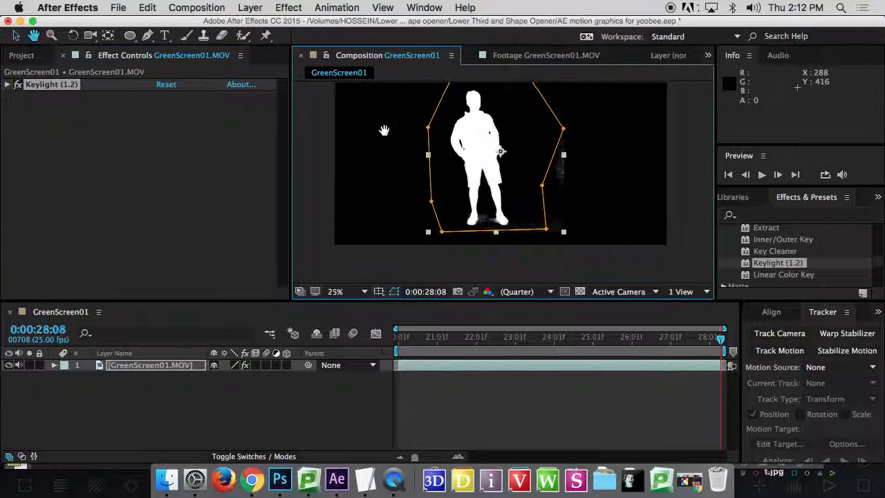
pyautogui.scroll(-1, 377, 145)
pyautogui.scroll(-1, 422, 138)
pyautogui.scroll(2, 435, 144)
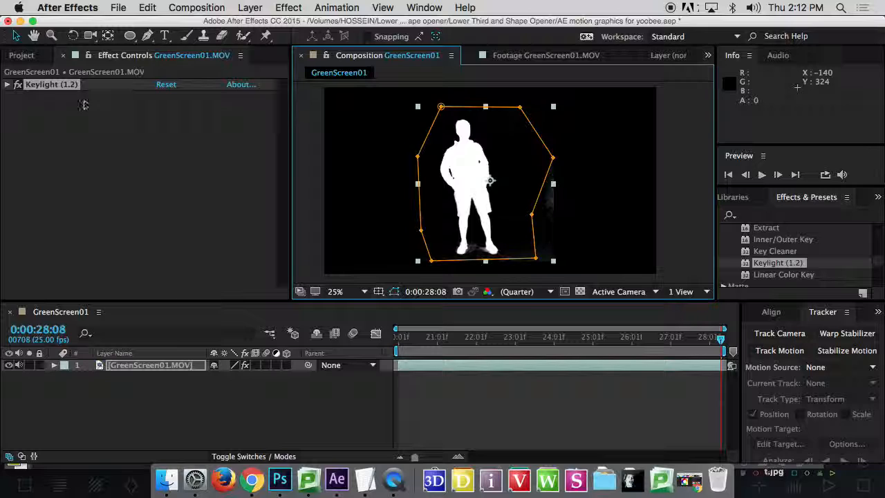
# - Switch the Keylight view to Final Result and preview the keyed clip
pyautogui.click(7, 84)
pyautogui.click(208, 148)
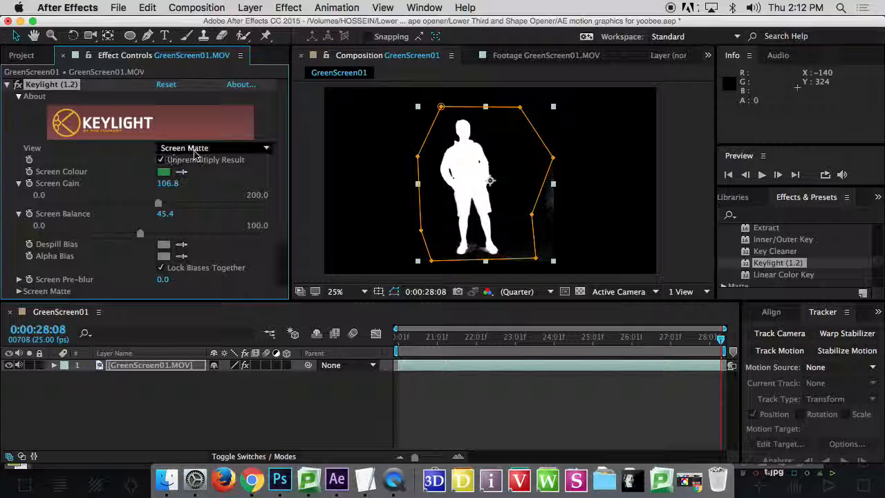
pyautogui.click(197, 293)
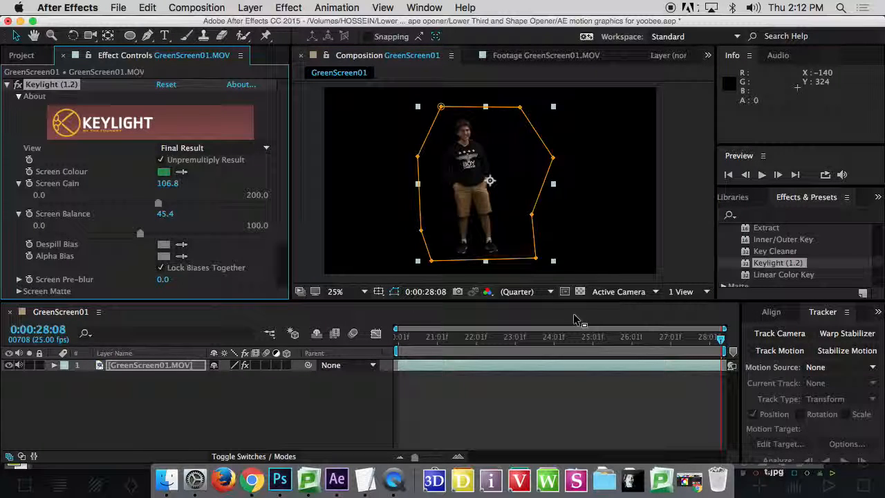
pyautogui.click(418, 379)
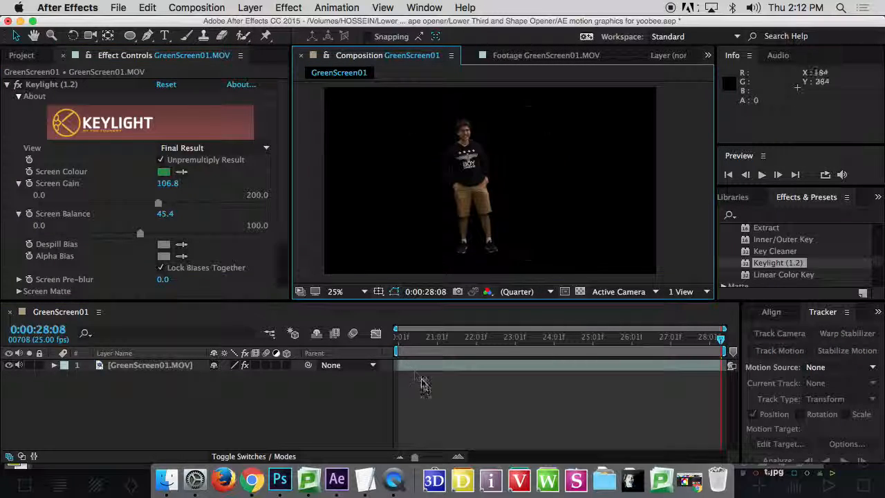
pyautogui.press('space')
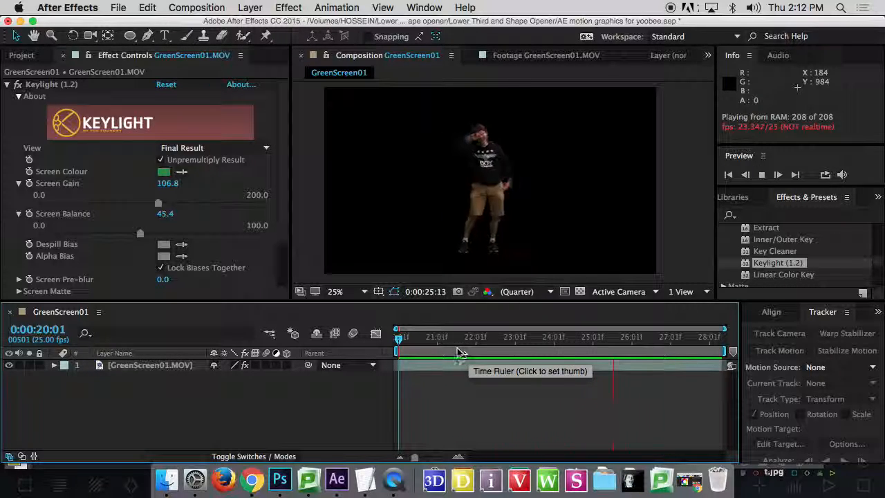
pyautogui.press('space')
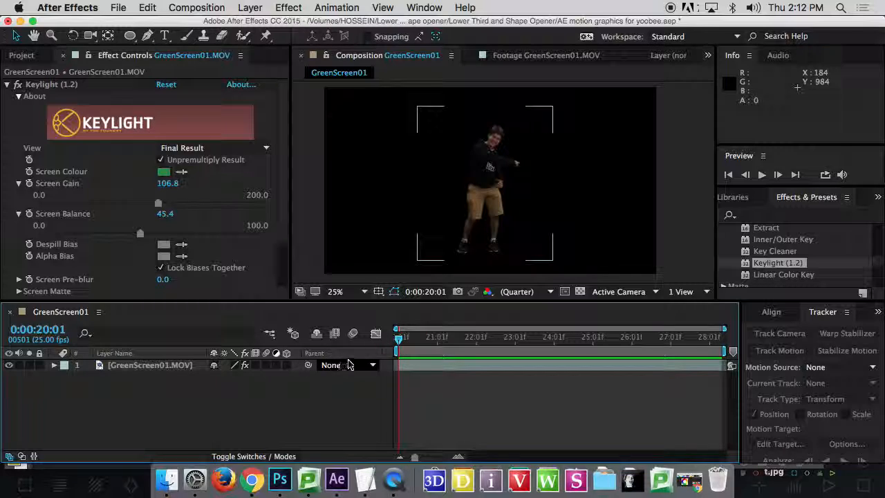
# - Duplicate the keyed layer, shift the lower copy 16 frames earlier and extend its out point to 0:00:28:08
pyautogui.click(428, 371)
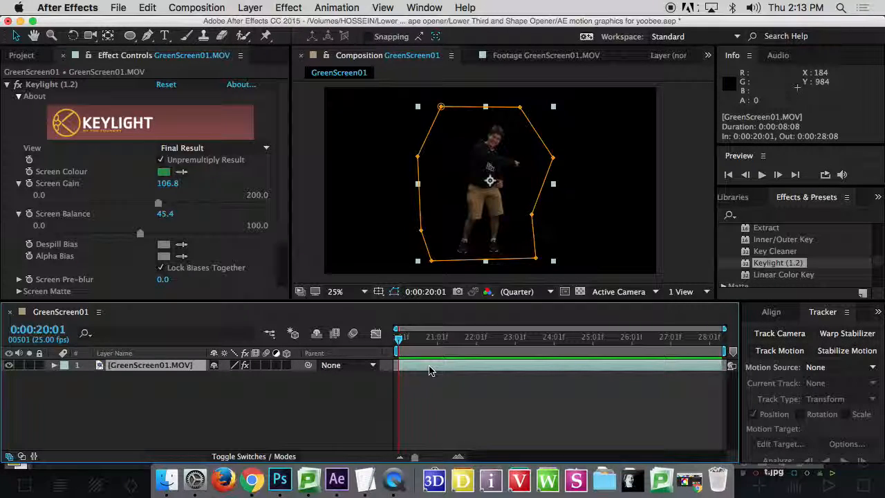
pyautogui.press('super+d')
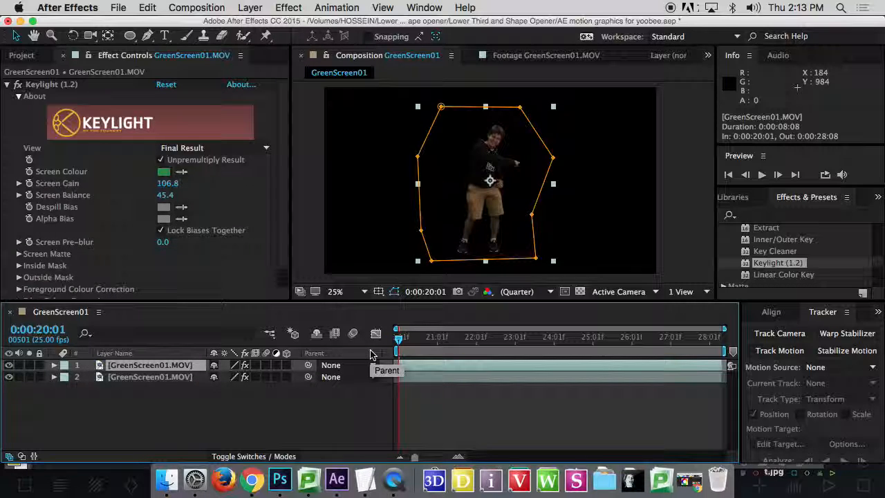
pyautogui.click(475, 380)
pyautogui.moveTo(475, 383); pyautogui.dragTo(452, 385)
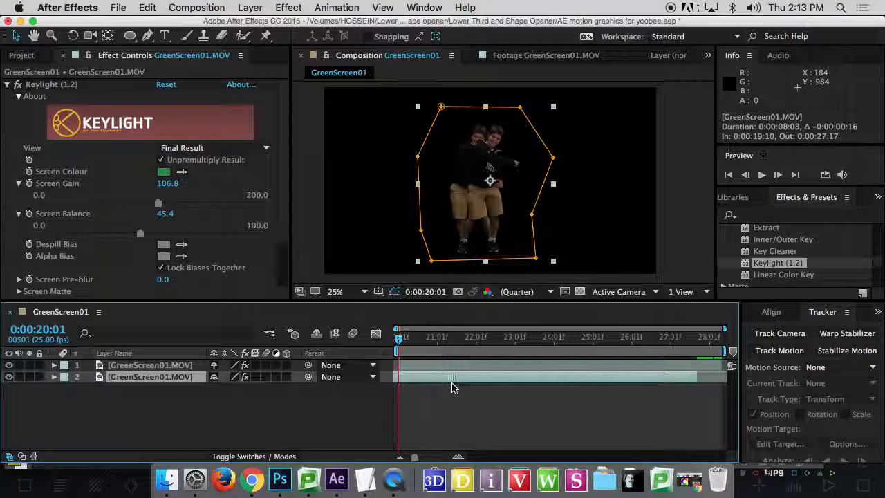
pyautogui.moveTo(696, 377); pyautogui.dragTo(720, 377)
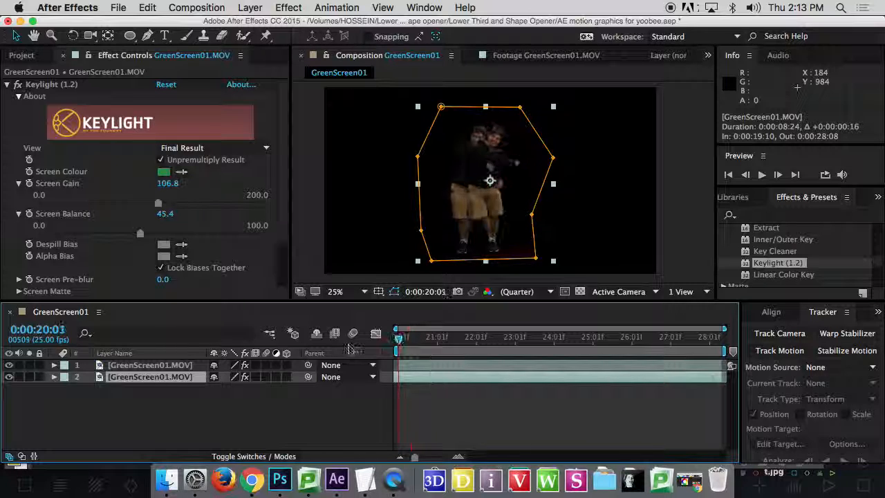
# - Preview the two overlapping layers and return the playhead to 0:00:20:01
pyautogui.press('space')
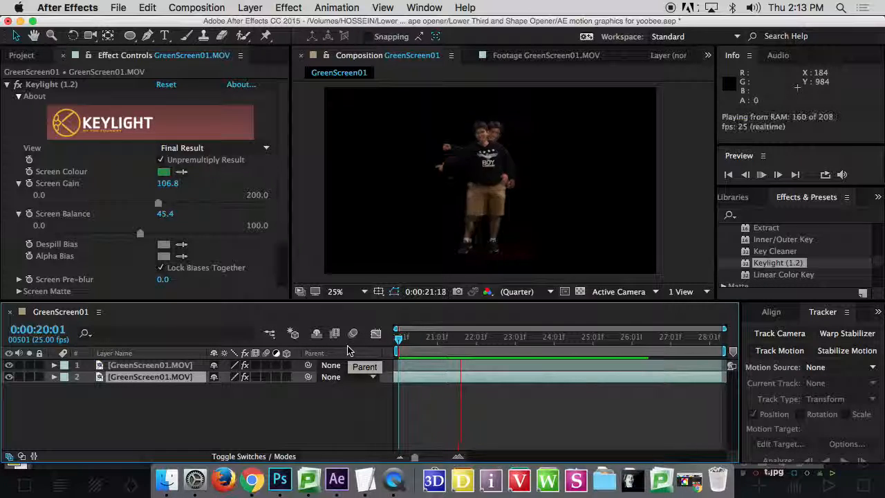
pyautogui.click(460, 339)
pyautogui.moveTo(463, 343); pyautogui.dragTo(379, 347)
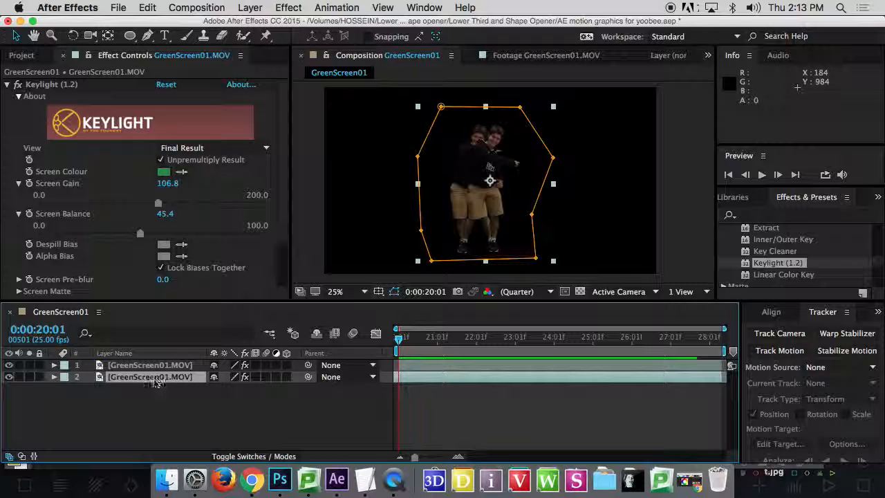
# - Scale layer 2 down to 93%
pyautogui.click(155, 394)
pyautogui.click(156, 377)
pyautogui.press('s')
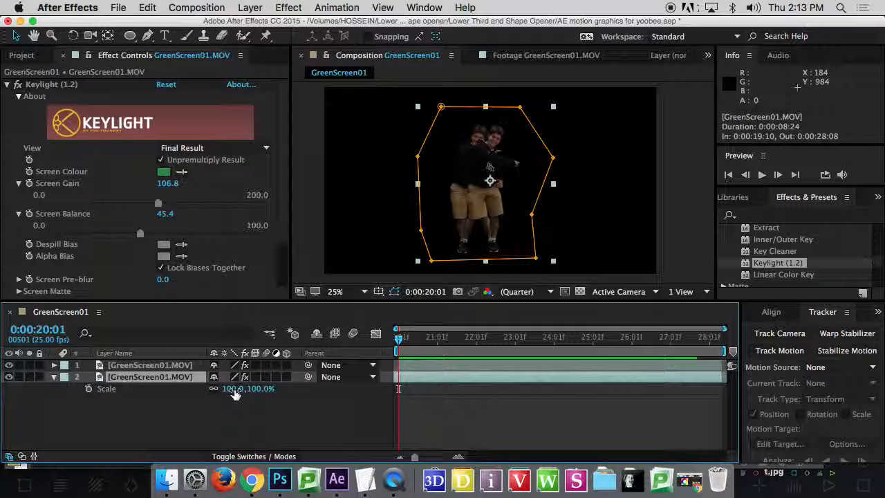
pyautogui.moveTo(234, 390); pyautogui.dragTo(232, 391)
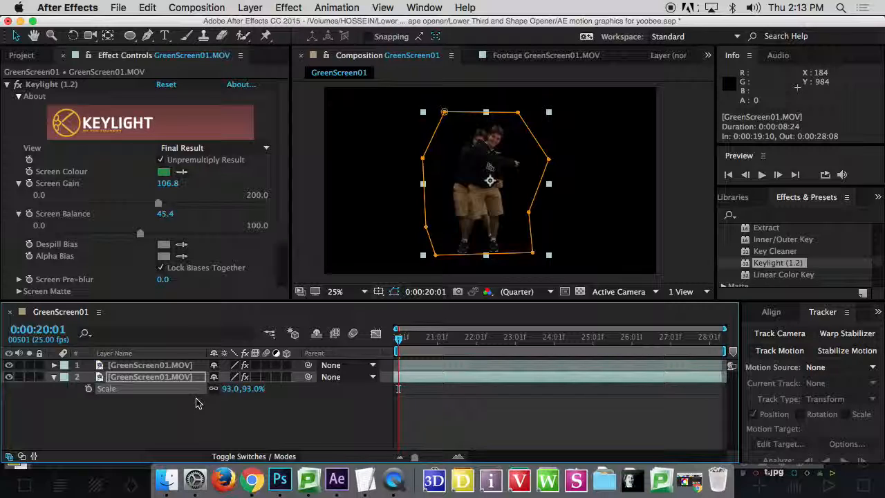
# - Search the effects for "fast blur" and apply Fast Blur to layer 2
pyautogui.scroll(3, 802, 249)
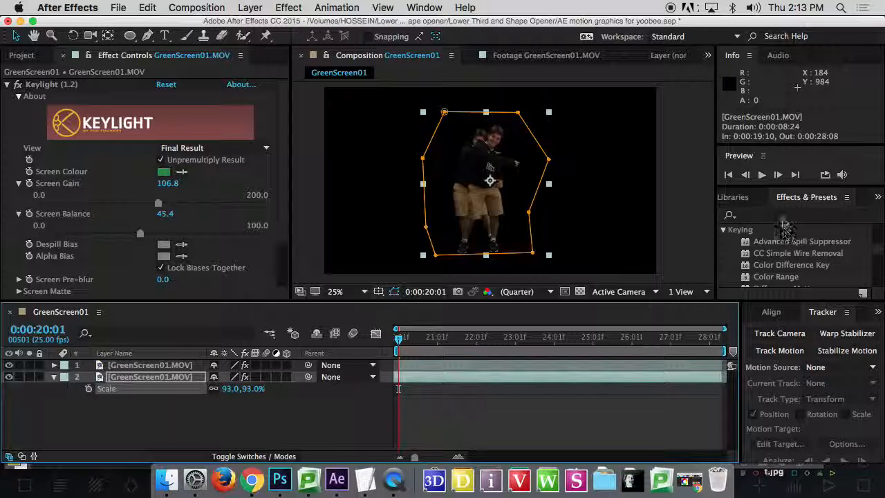
pyautogui.click(783, 216)
pyautogui.write('fast blur')
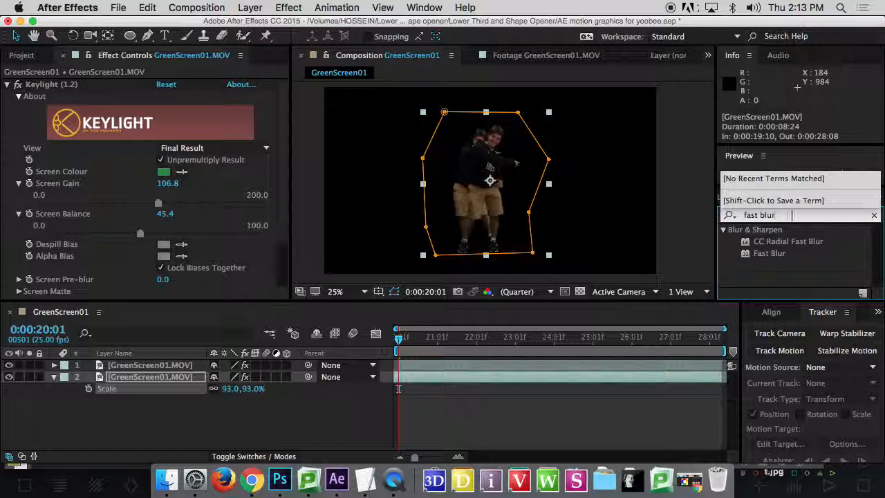
pyautogui.click(830, 277)
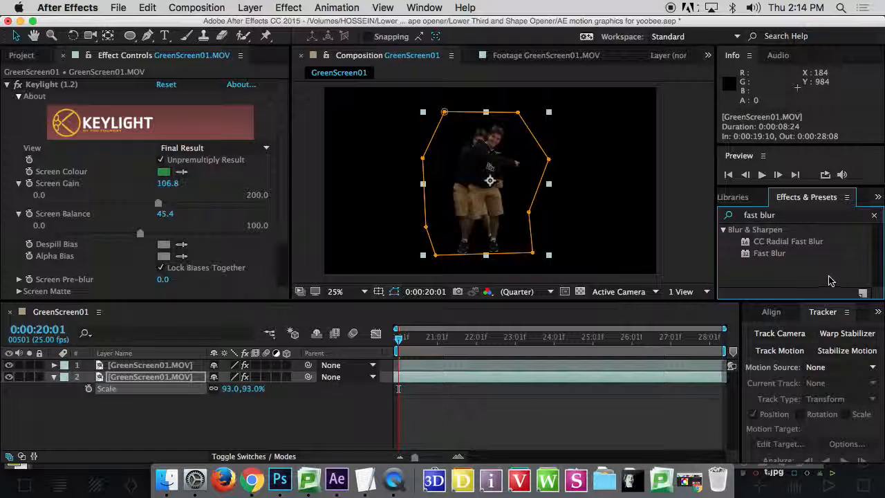
pyautogui.click(877, 217)
pyautogui.click(832, 219)
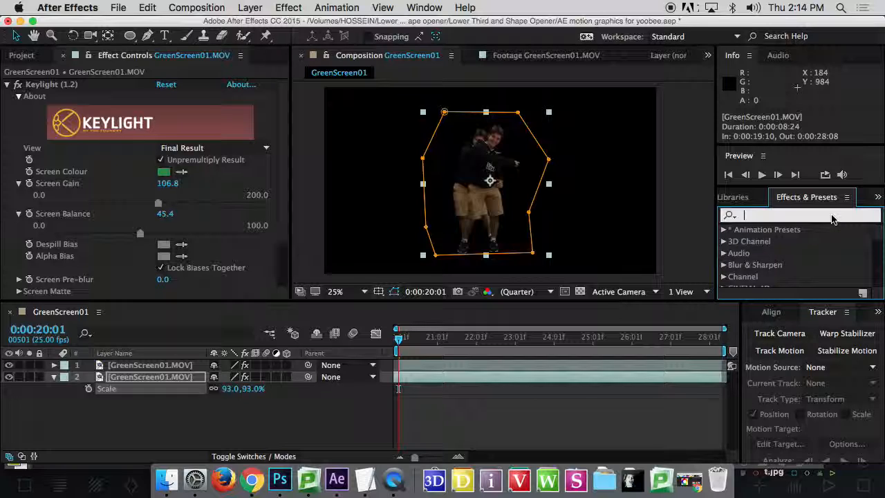
pyautogui.write('fast blur')
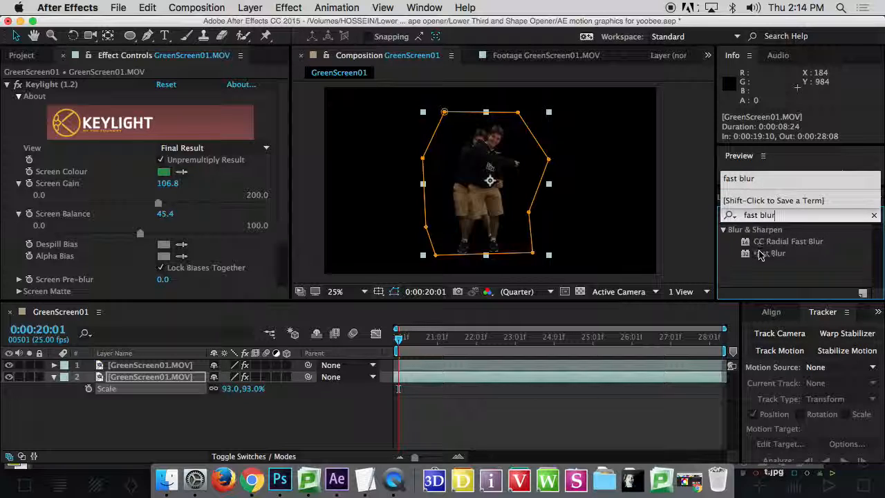
pyautogui.moveTo(760, 255); pyautogui.dragTo(158, 384)
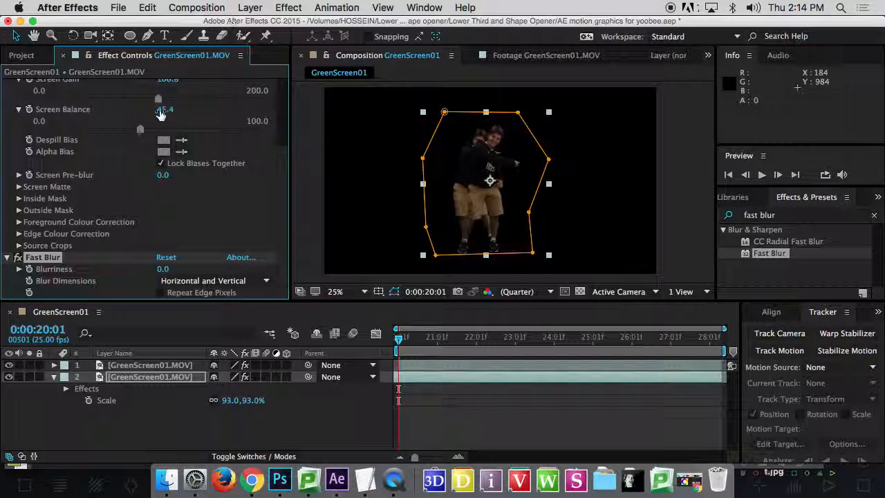
# - Collapse layer 2's Keylight settings and set its Fast Blur Blurriness to 6, checking the figure up close
pyautogui.scroll(5, 182, 156)
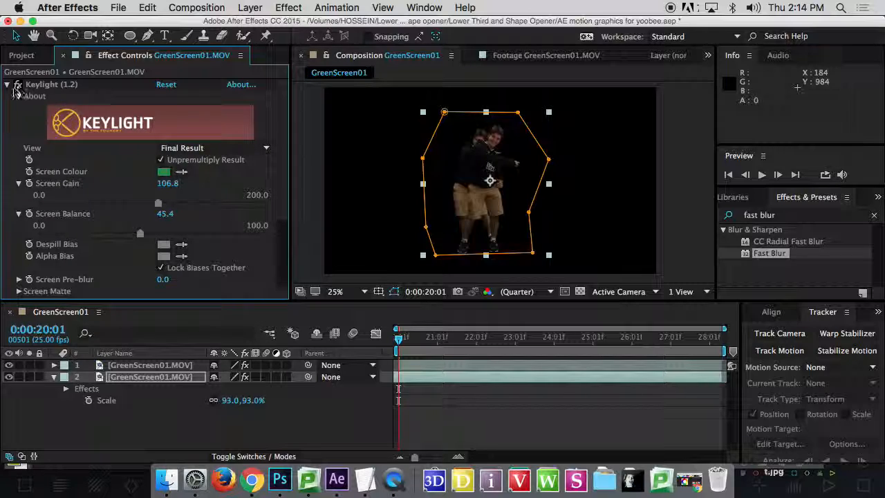
pyautogui.click(8, 85)
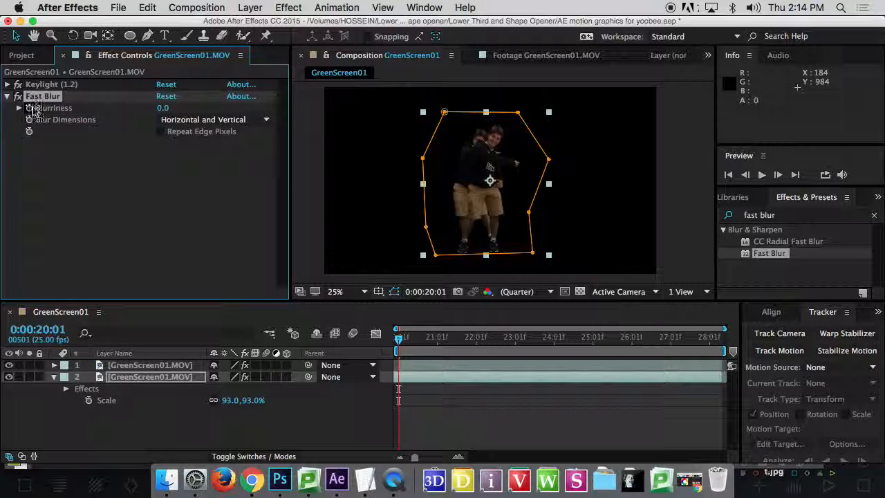
pyautogui.click(163, 108)
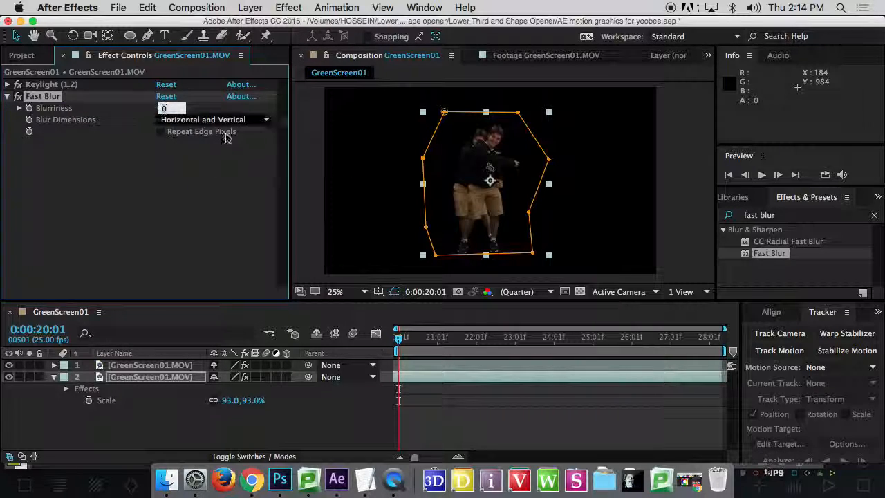
pyautogui.scroll(4, 454, 178)
pyautogui.moveTo(382, 166); pyautogui.dragTo(510, 228)
pyautogui.click(163, 109)
pyautogui.moveTo(164, 109); pyautogui.dragTo(170, 111)
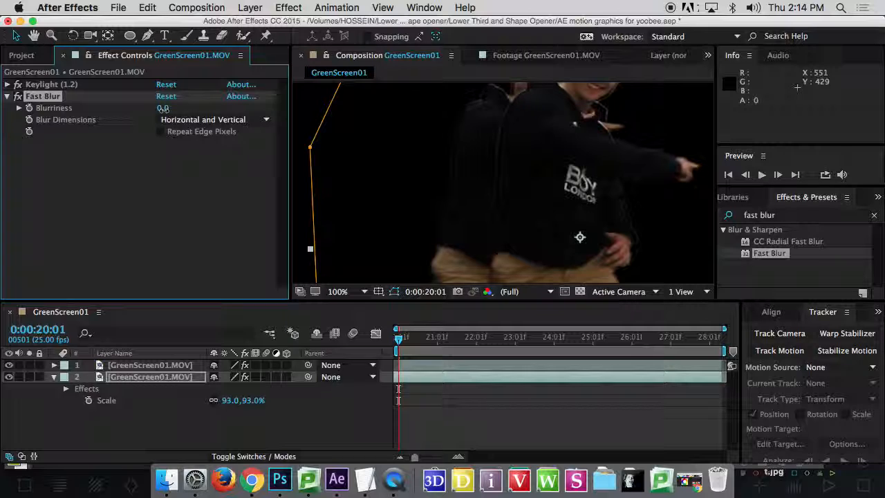
pyautogui.moveTo(165, 109); pyautogui.dragTo(166, 110)
pyautogui.scroll(-4, 450, 191)
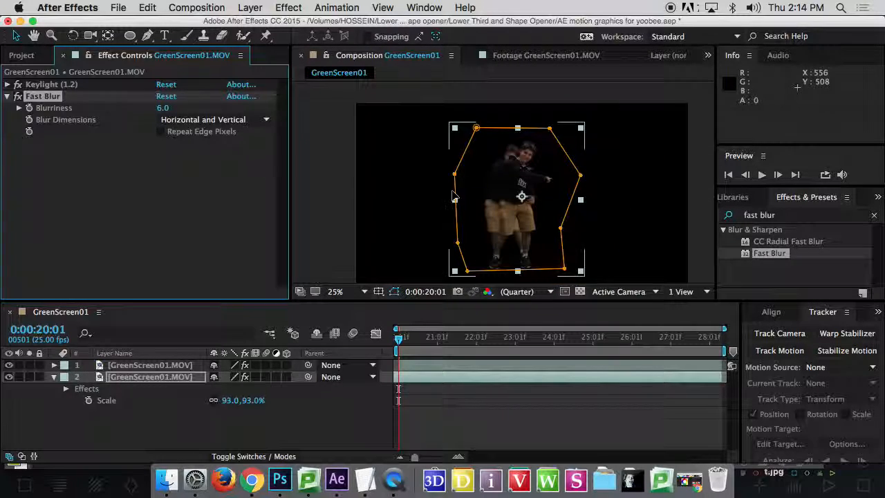
# - Preview the composition to check the blurred, scaled copy behind the front figure
pyautogui.click(346, 169)
pyautogui.press('space')
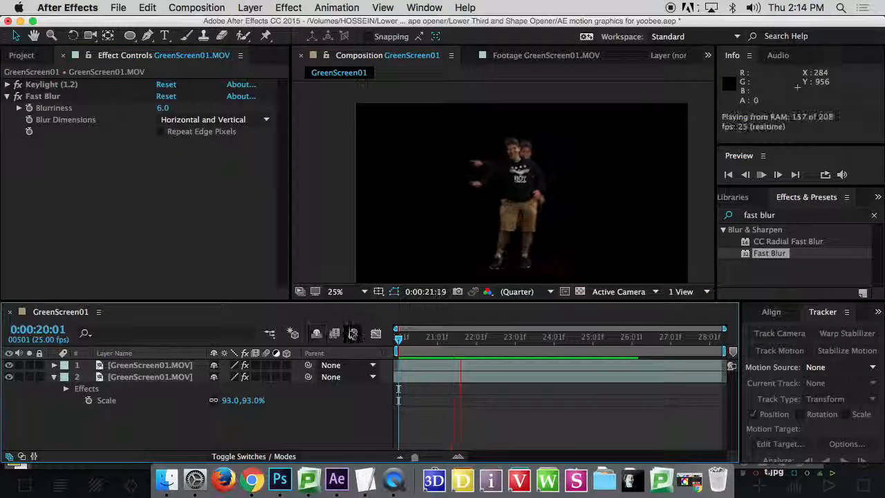
pyautogui.press('space')
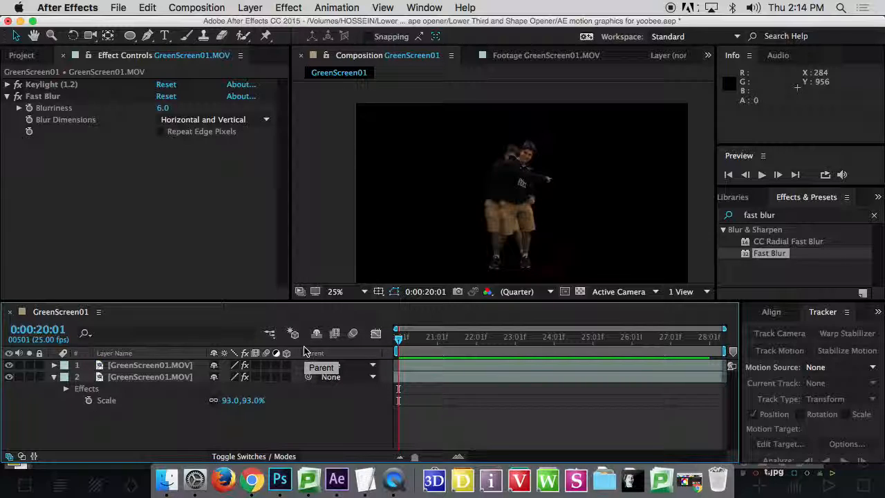
# - Collapse layer 2's properties, duplicate the layer and move the copy to the bottom of the layer stack
pyautogui.click(55, 377)
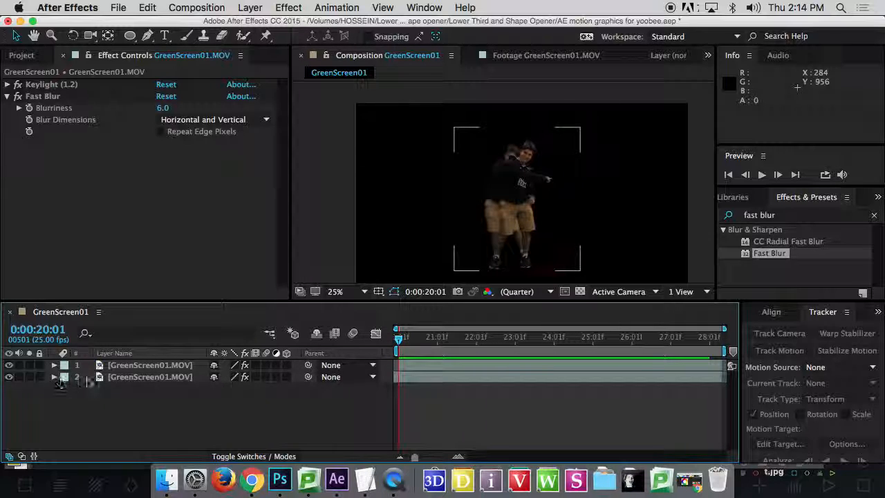
pyautogui.click(147, 377)
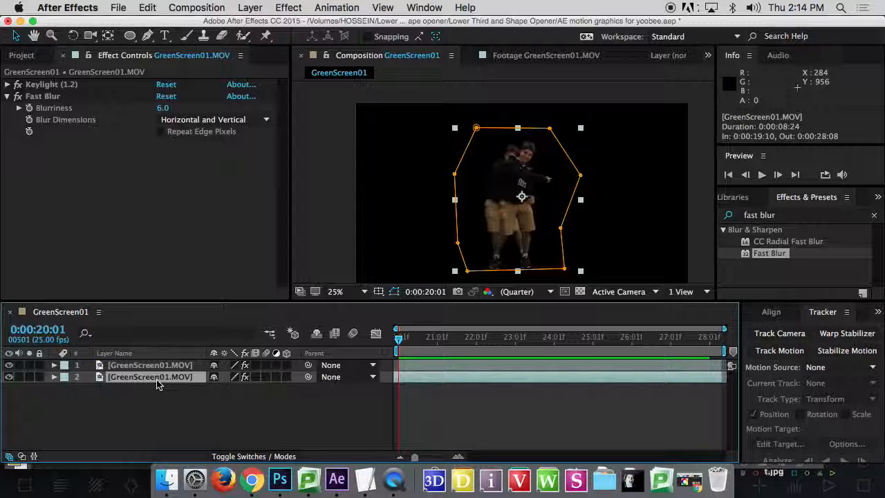
pyautogui.press('super+d')
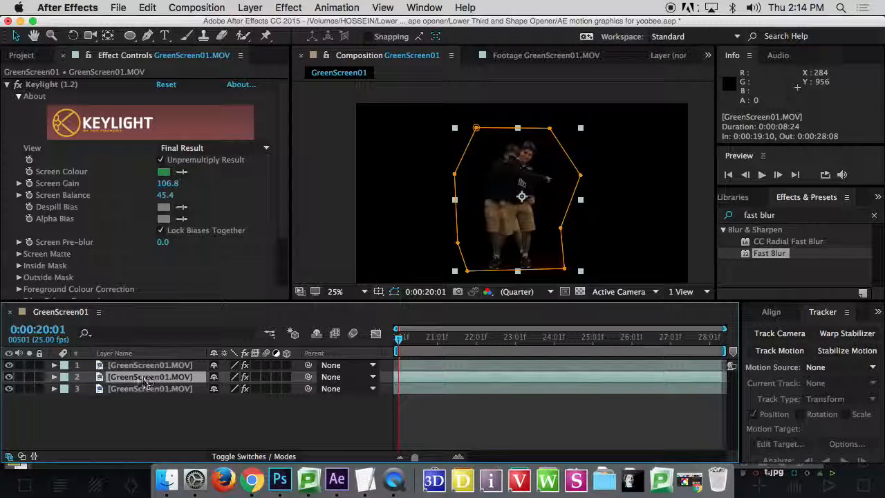
pyautogui.moveTo(143, 382); pyautogui.dragTo(139, 405)
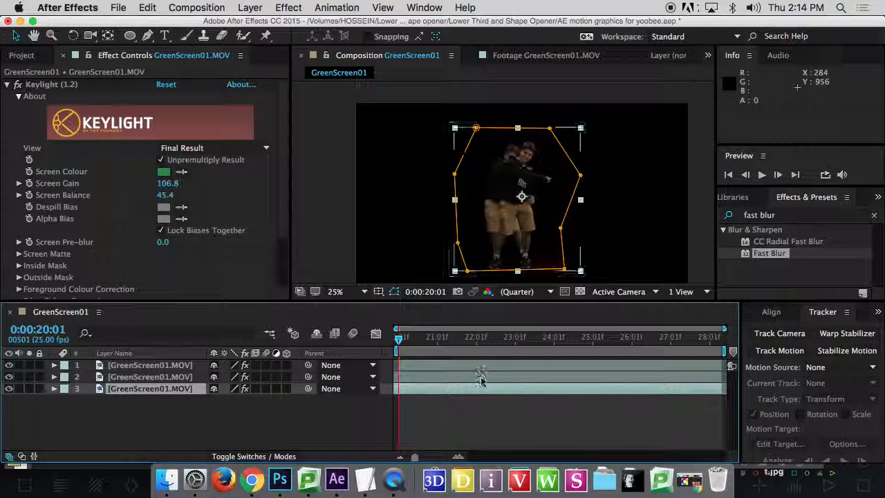
# - Shift layer 3 1 second 3 frames earlier and extend its out point to 0:00:28:08
pyautogui.moveTo(489, 392); pyautogui.dragTo(447, 396)
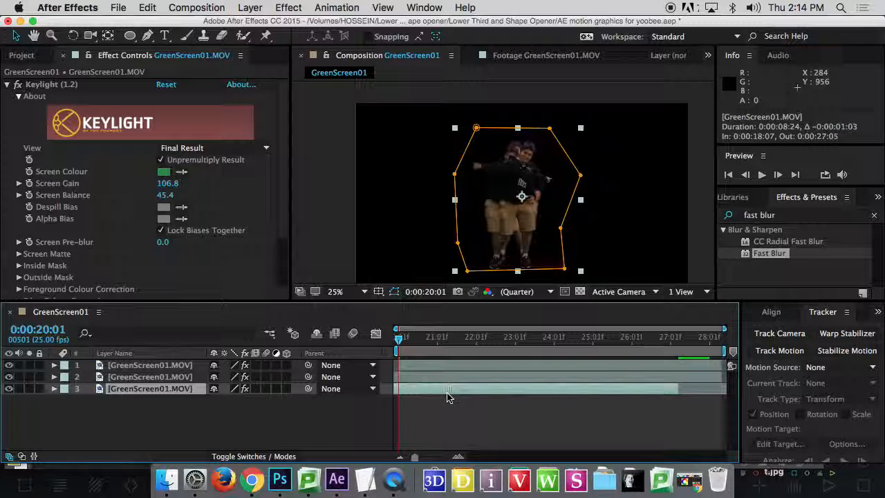
pyautogui.moveTo(680, 389); pyautogui.dragTo(723, 392)
# - Scale layer 3 to 85% and set its Fast Blur Blurriness to 14
pyautogui.press('s')
pyautogui.moveTo(238, 405); pyautogui.dragTo(222, 403)
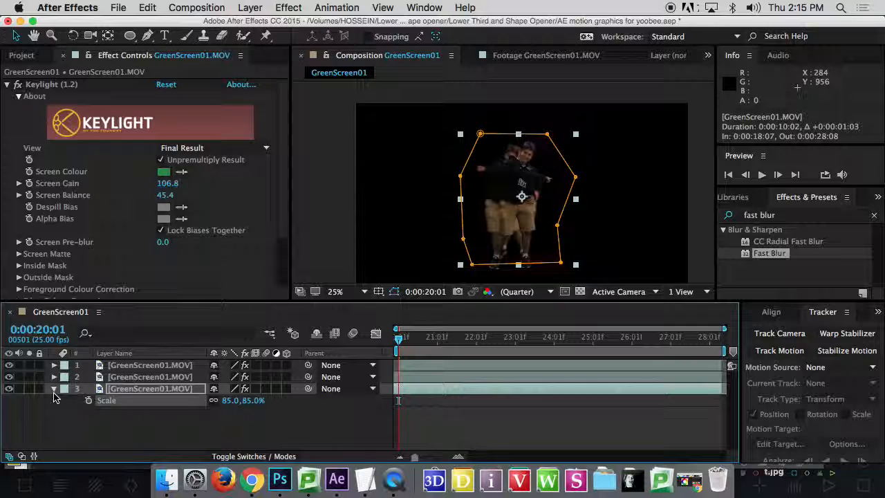
pyautogui.moveTo(769, 253); pyautogui.dragTo(166, 270)
# - Preview the three layered copies and return the playhead to 0:00:20:01
pyautogui.click(259, 344)
pyautogui.press('space')
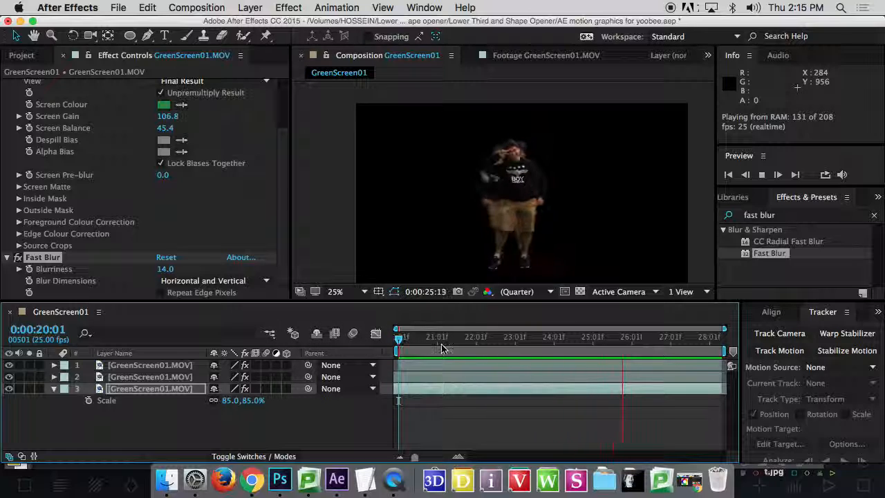
pyautogui.press('space')
pyautogui.moveTo(430, 339); pyautogui.dragTo(399, 337)
# - Move the layer 2 figure to the right in the composition and preview the animation from 0:00:20:01
pyautogui.click(159, 377)
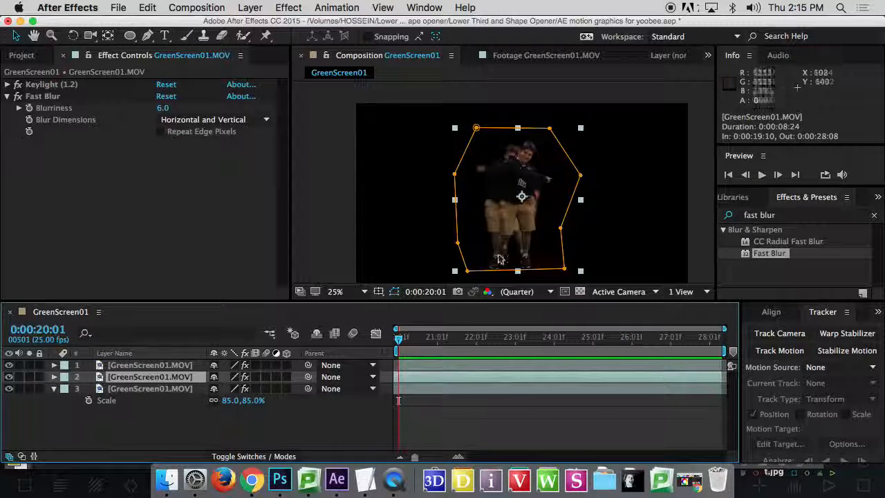
pyautogui.moveTo(506, 232); pyautogui.dragTo(536, 228)
pyautogui.click(421, 390)
pyautogui.moveTo(439, 342); pyautogui.dragTo(156, 356)
pyautogui.press('space')
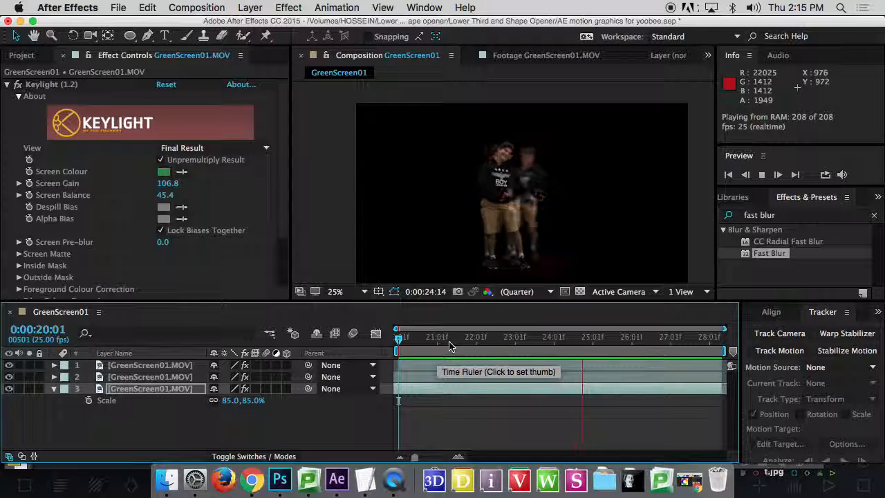
# - Stop the preview, duplicate layer 3 and place the copy at the bottom of the layer stack
pyautogui.press('space')
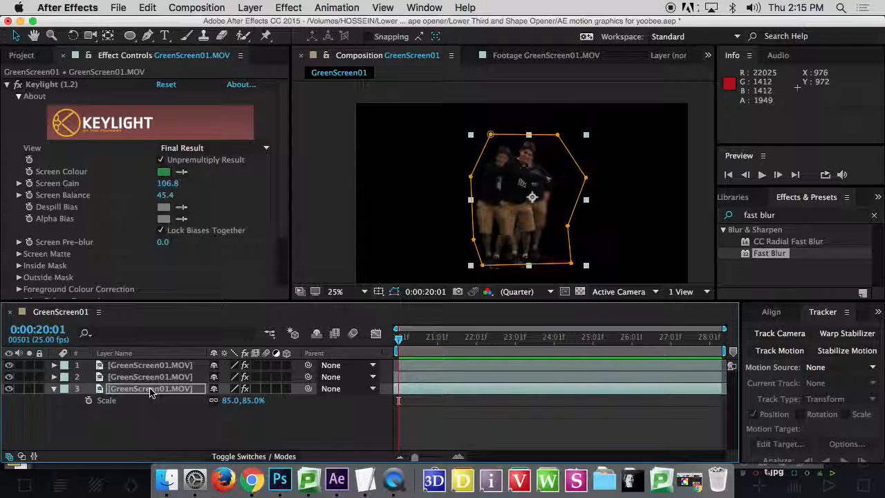
pyautogui.press('super+d')
pyautogui.moveTo(156, 390); pyautogui.dragTo(154, 423)
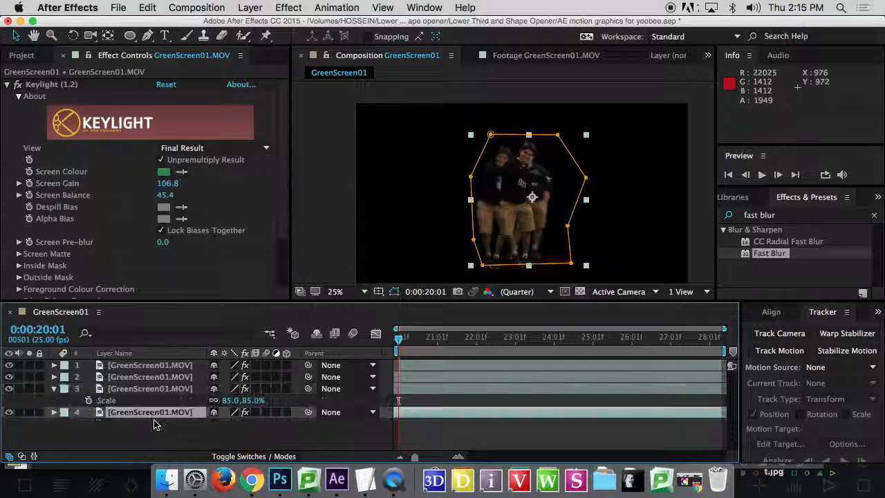
# - Shift layer 4 18 frames earlier and extend its out point to the end of the visible timeline
pyautogui.moveTo(581, 413); pyautogui.dragTo(553, 415)
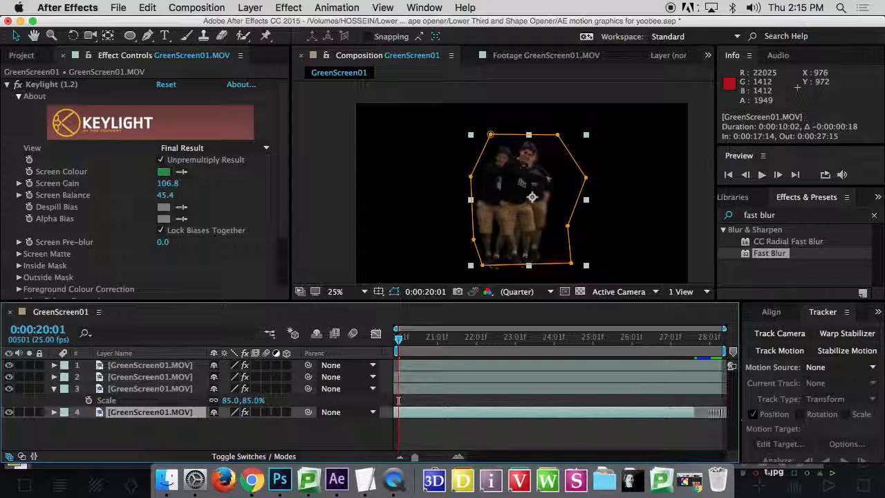
pyautogui.moveTo(695, 412); pyautogui.dragTo(724, 412)
# - Scale layer 4 to 72% and move its figure right and down to position 1176, 620
pyautogui.moveTo(136, 413); pyautogui.dragTo(139, 420)
pyautogui.moveTo(235, 423); pyautogui.dragTo(218, 426)
pyautogui.moveTo(528, 230); pyautogui.dragTo(553, 239)
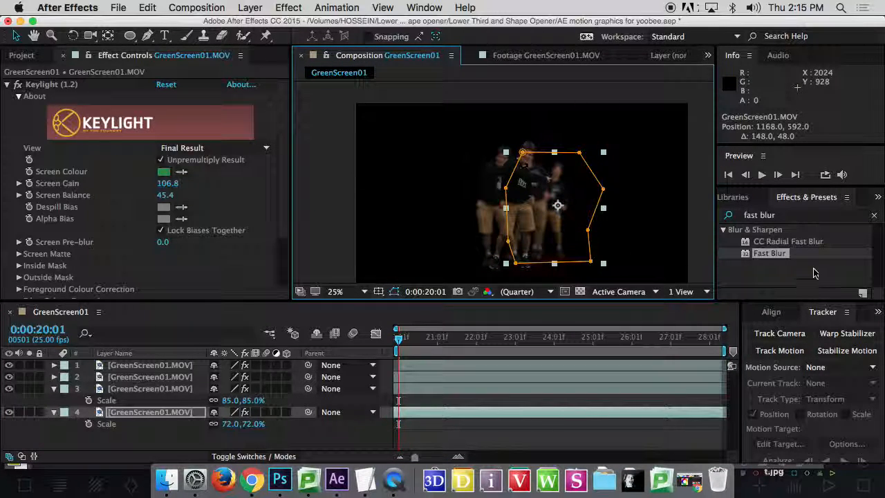
pyautogui.click(873, 219)
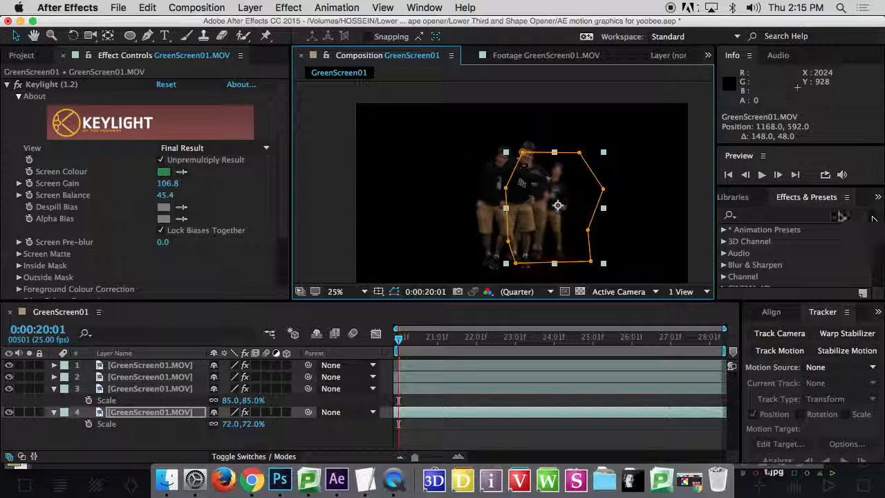
pyautogui.moveTo(564, 234); pyautogui.dragTo(566, 239)
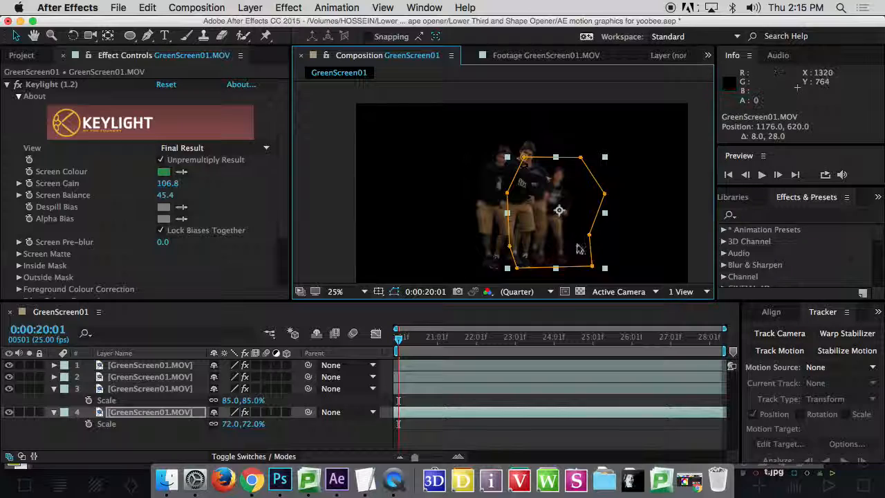
# - Set layer 4's Fast Blur Blurriness to 23 and preview the animation with the playhead at 0:00:20:17
pyautogui.scroll(-3, 148, 261)
pyautogui.moveTo(165, 269); pyautogui.dragTo(172, 274)
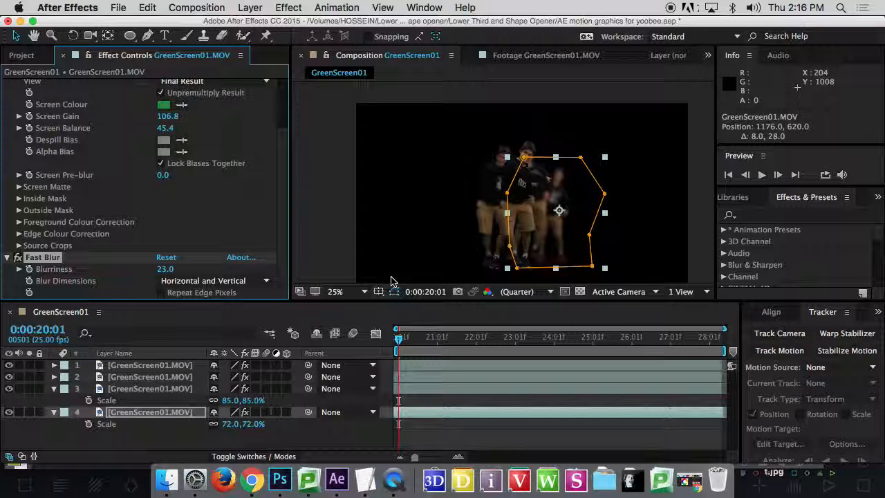
pyautogui.click(423, 336)
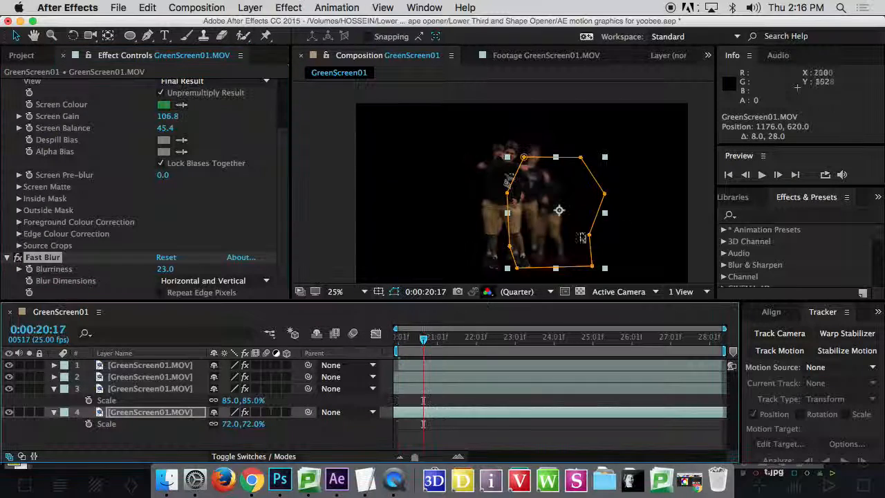
pyautogui.click(697, 235)
pyautogui.press('space')
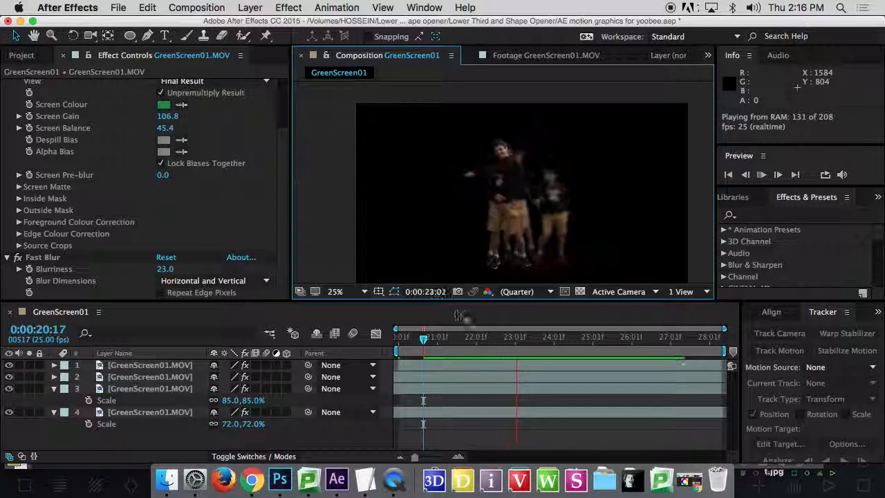
# - Stop the preview at 0:00:25:12 and move the layer 3 figure right to position 1072, 564
pyautogui.click(495, 239)
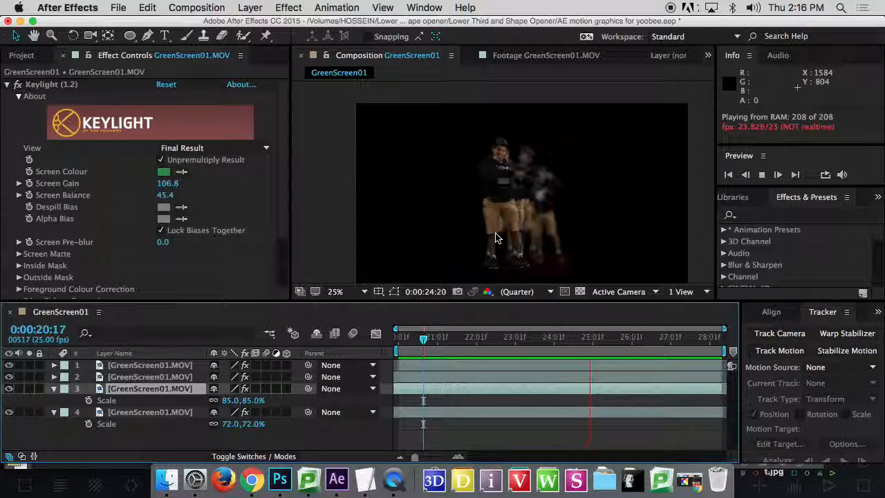
pyautogui.press('space')
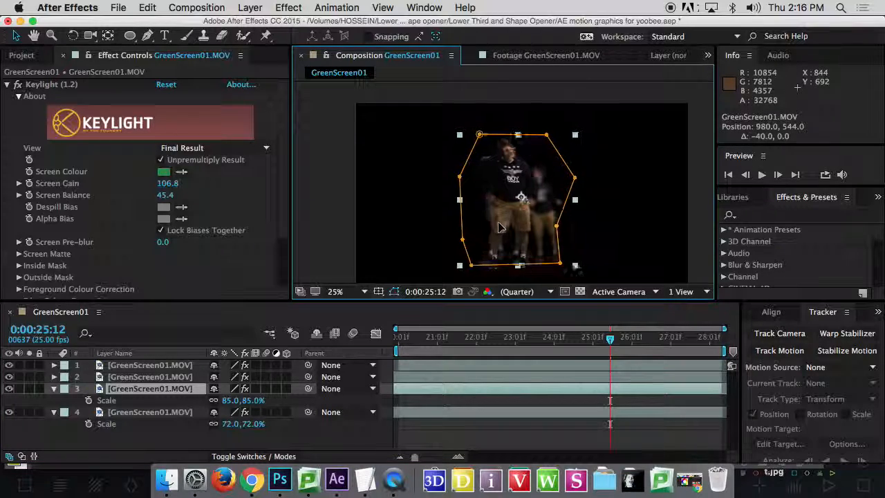
pyautogui.moveTo(501, 227); pyautogui.dragTo(520, 230)
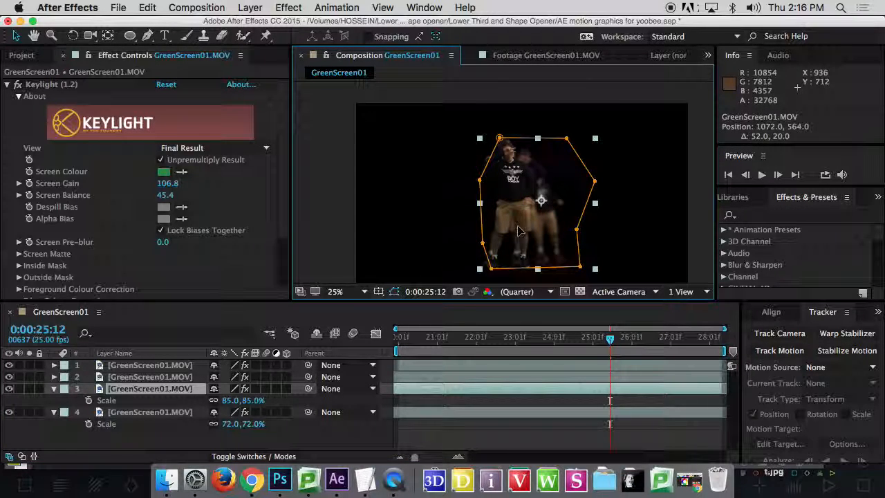
# - Move the layer 2 figure to the left in the composition and preview the animation from 0:00:20:01
pyautogui.click(448, 374)
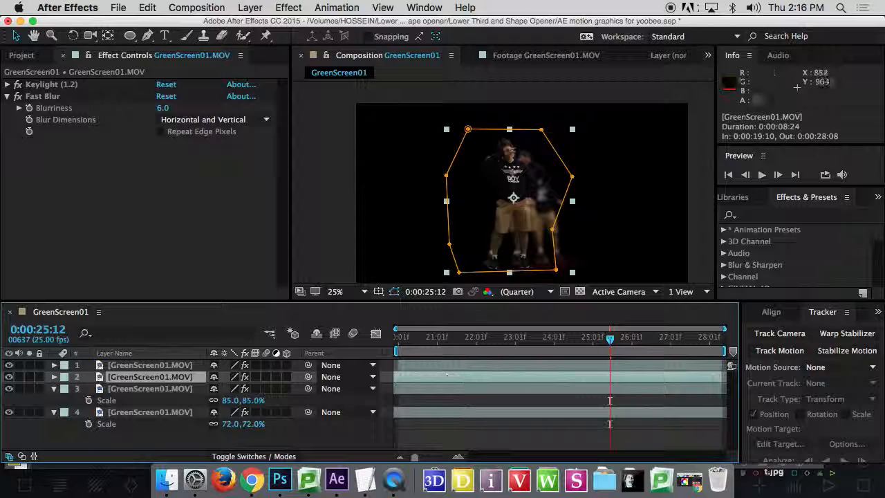
pyautogui.moveTo(491, 245); pyautogui.dragTo(468, 246)
pyautogui.moveTo(452, 337); pyautogui.dragTo(311, 334)
pyautogui.click(345, 166)
pyautogui.press('space')
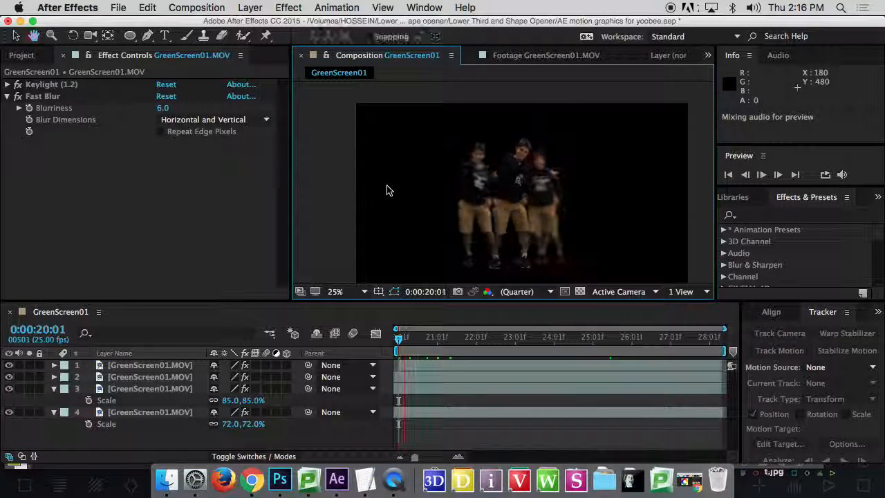